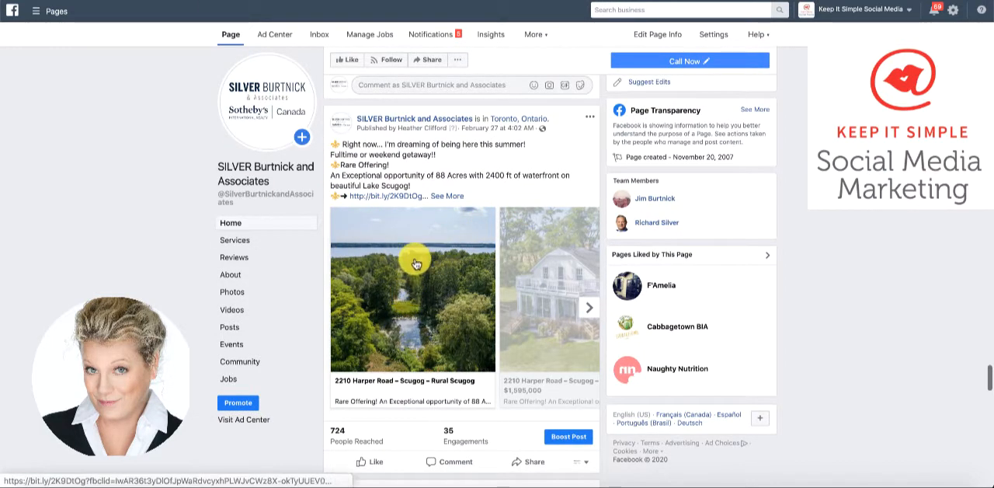
left_click(589, 313)
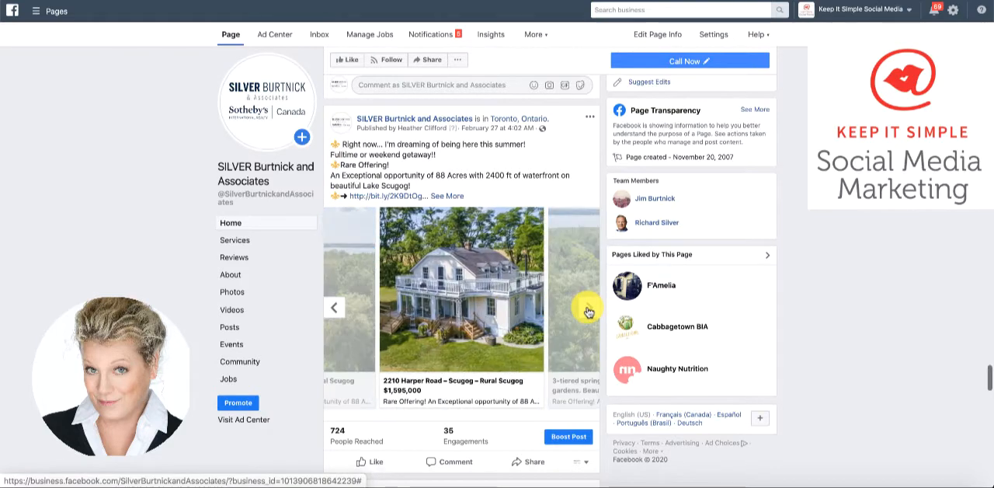
left_click(589, 312)
left_click(588, 311)
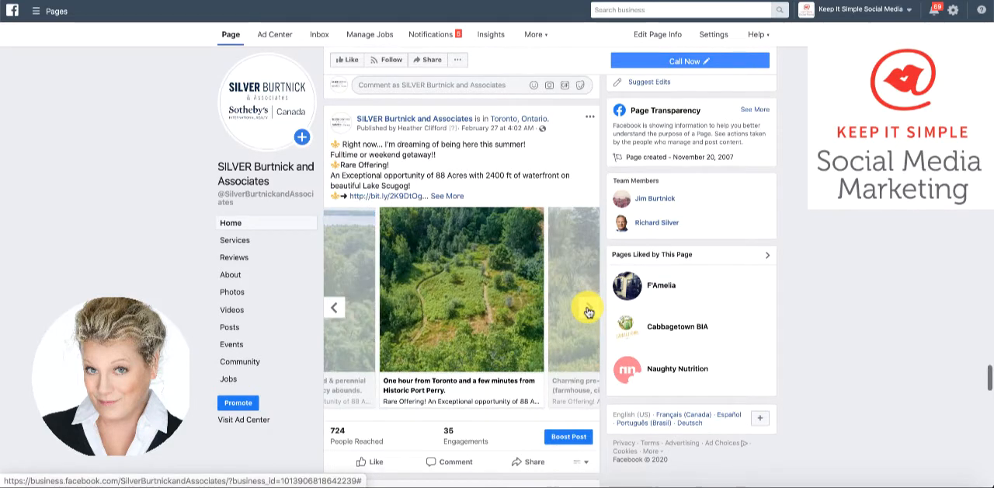
left_click(588, 311)
left_click(589, 312)
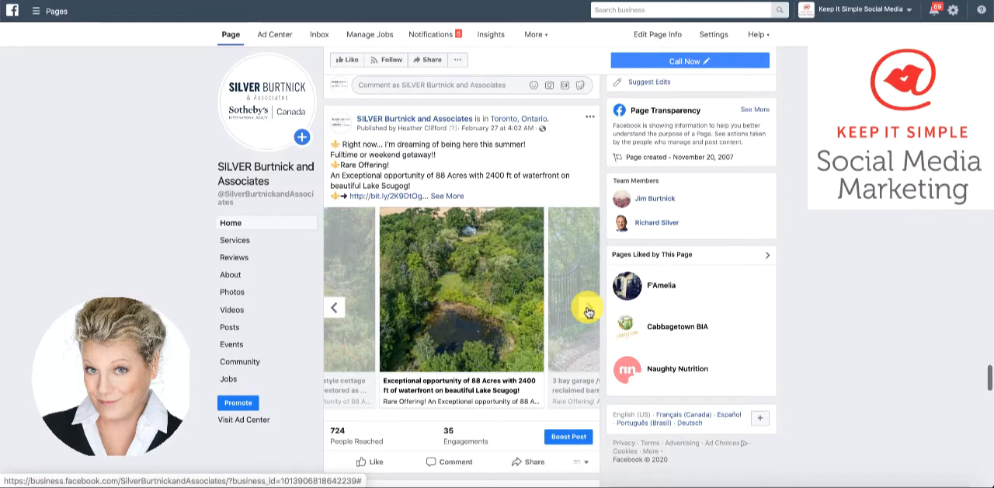
left_click(589, 311)
left_click(589, 311)
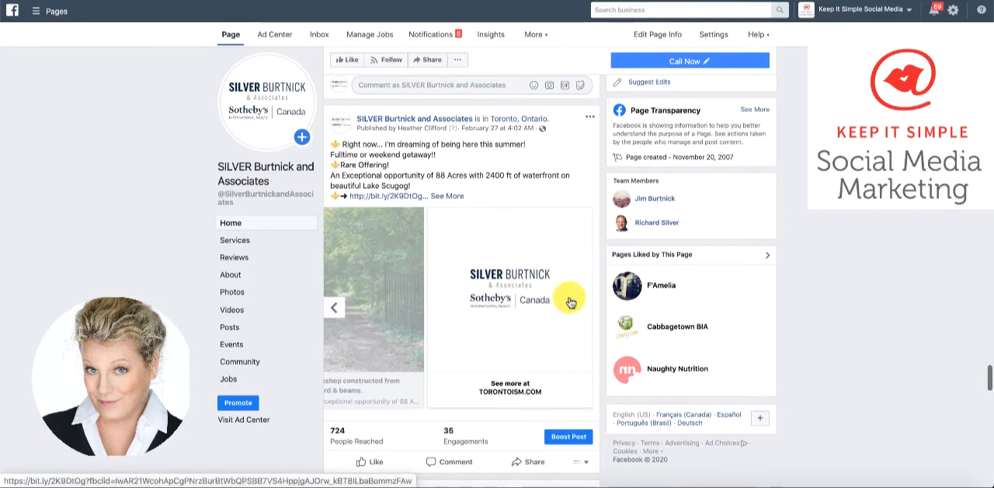
left_click(339, 314)
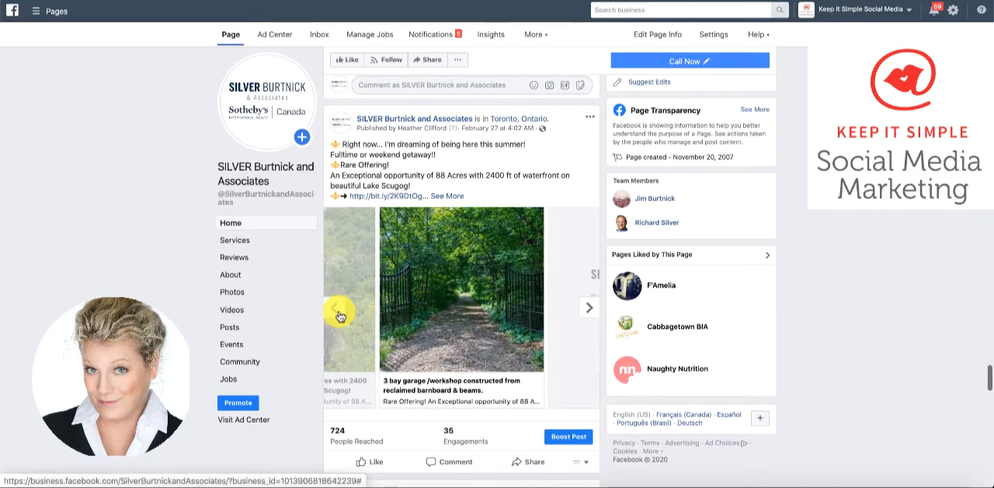
left_click(338, 314)
left_click(339, 314)
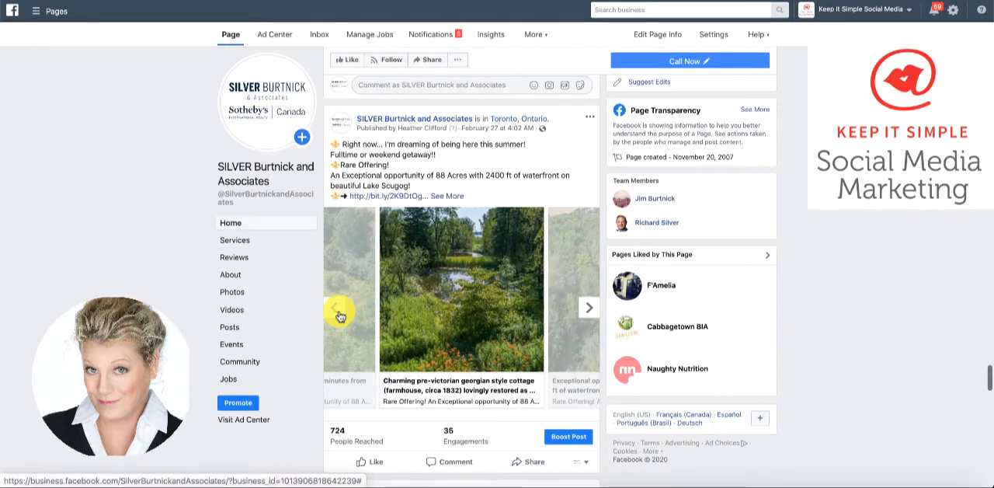
left_click(339, 314)
left_click(339, 314)
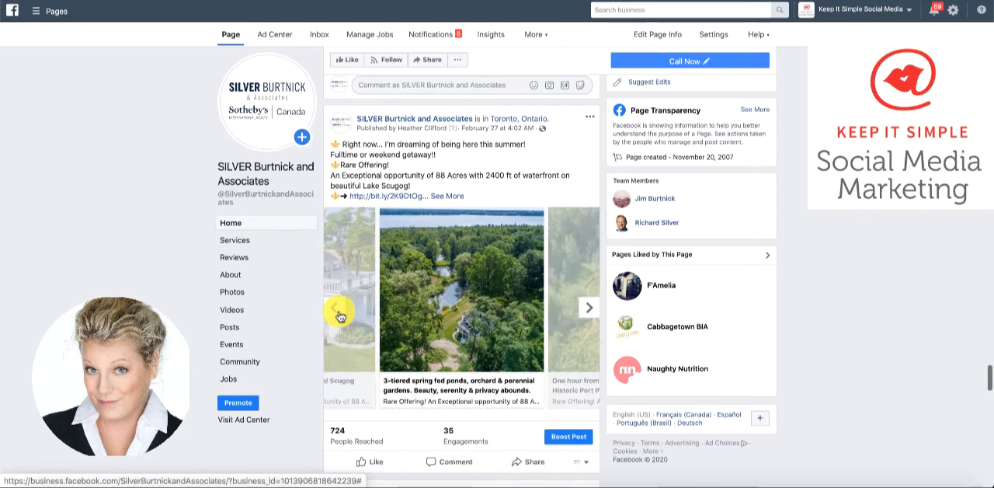
left_click(338, 313)
left_click(338, 314)
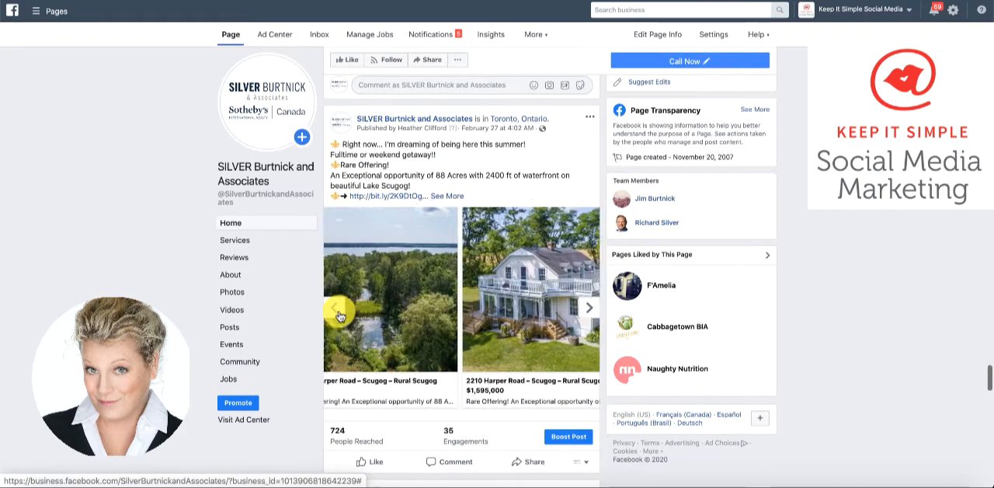
left_click(338, 315)
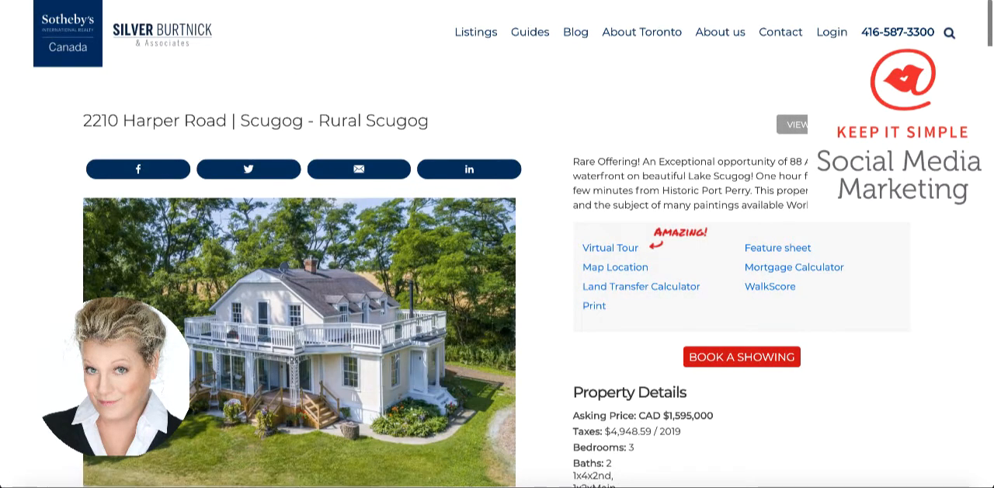
left_click(286, 1)
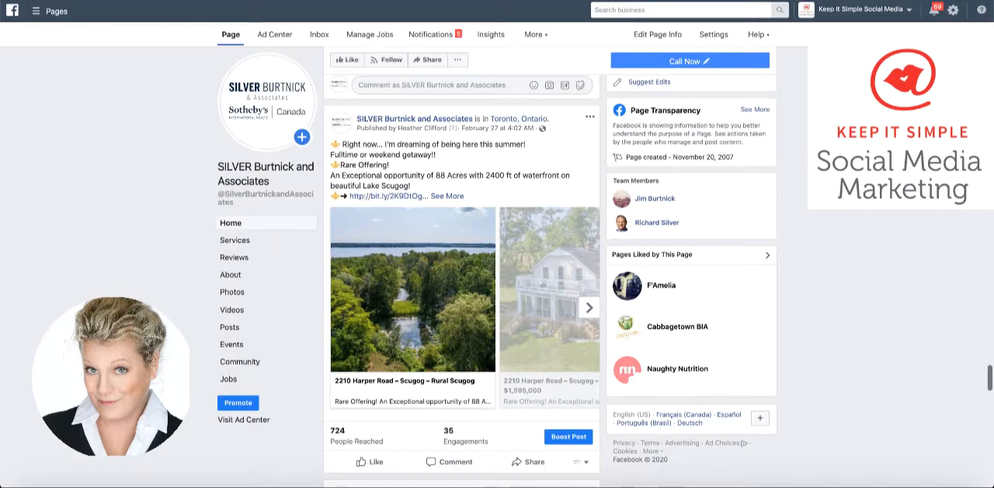
left_click(589, 311)
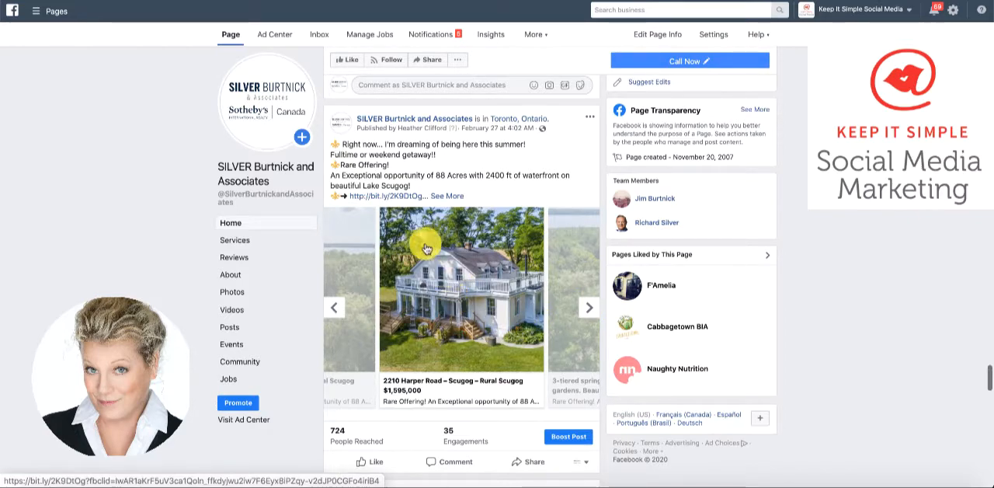
left_click(310, 1)
scroll(419, 268, "down", 10)
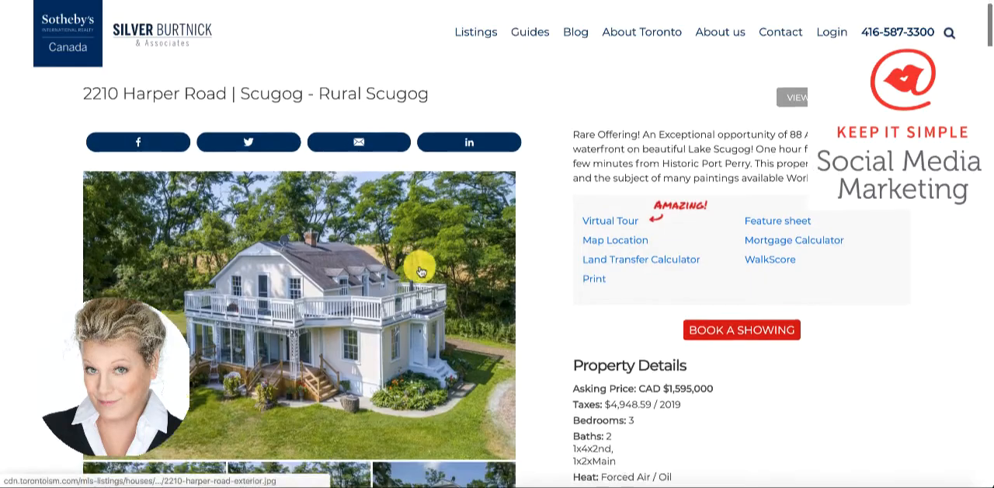
scroll(420, 271, "up", 10)
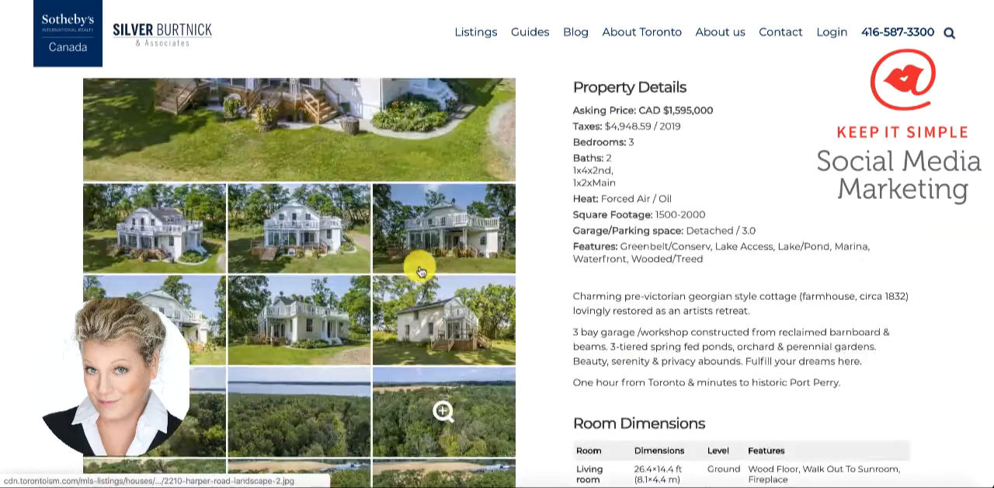
scroll(420, 271, "down", 3)
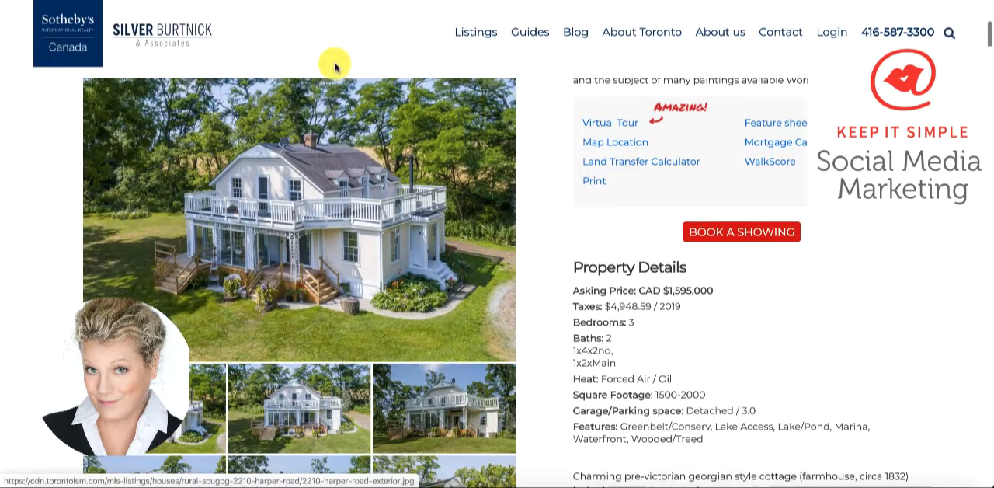
left_click(308, 2)
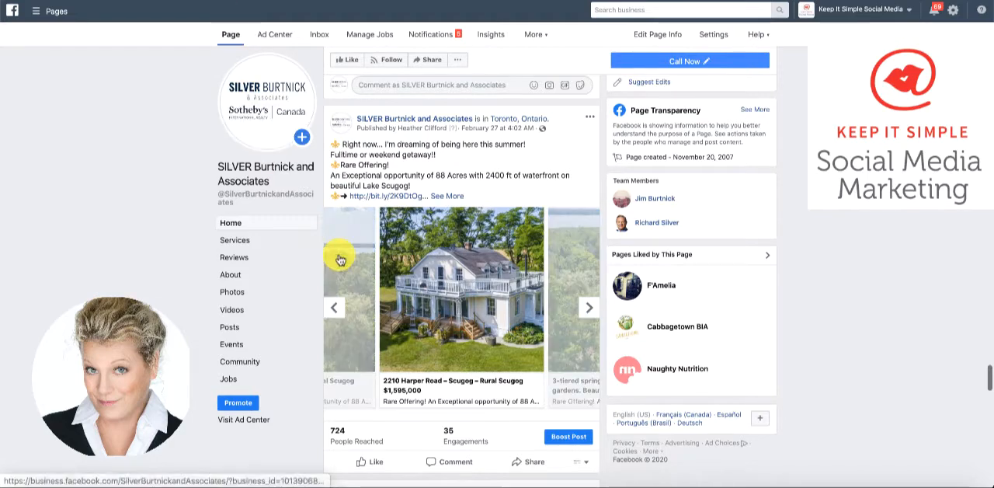
Open the SILVER Burtnick and Associates page's Insights and show all published posts
scroll(413, 373, "down", 1)
scroll(413, 376, "up", 2)
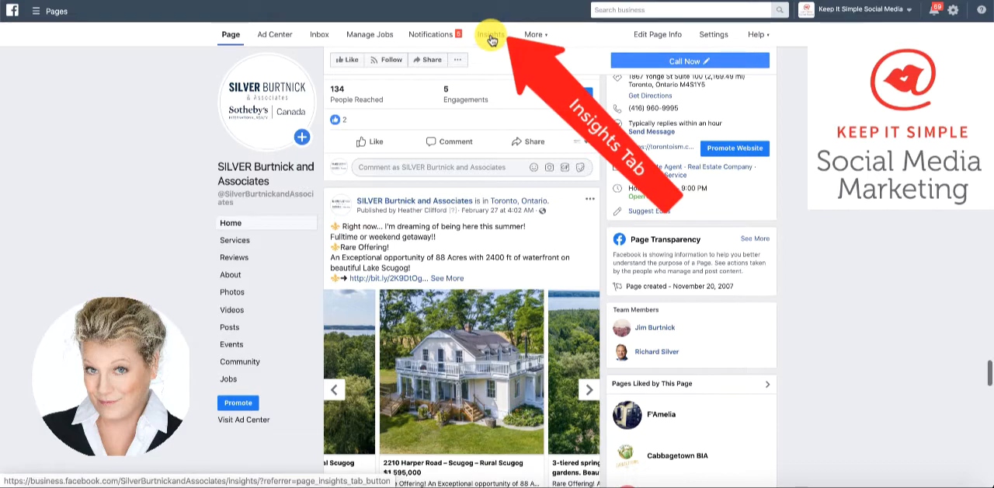
left_click(491, 37)
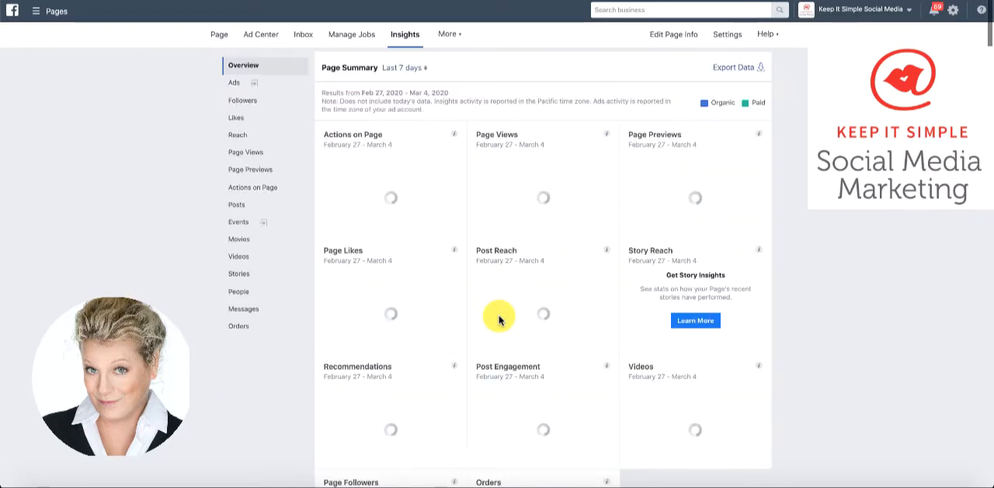
scroll(500, 318, "down", 8)
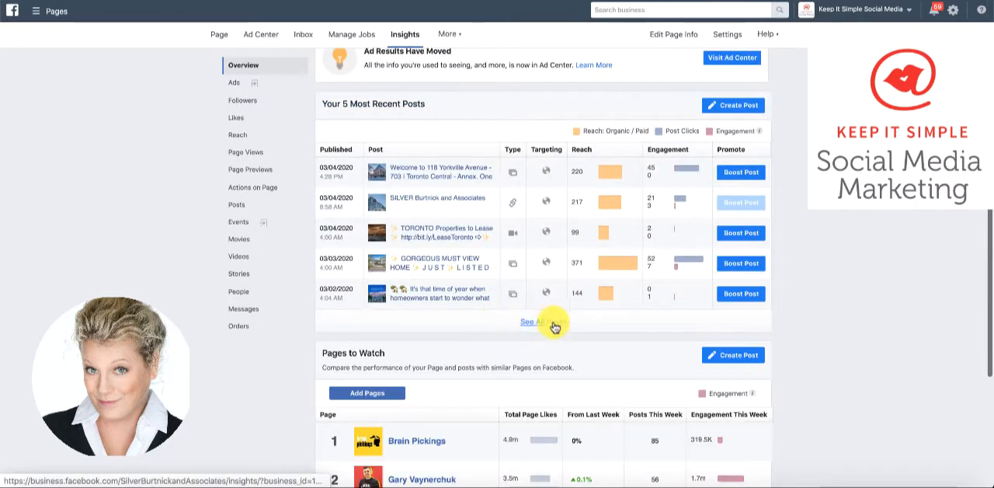
left_click(544, 322)
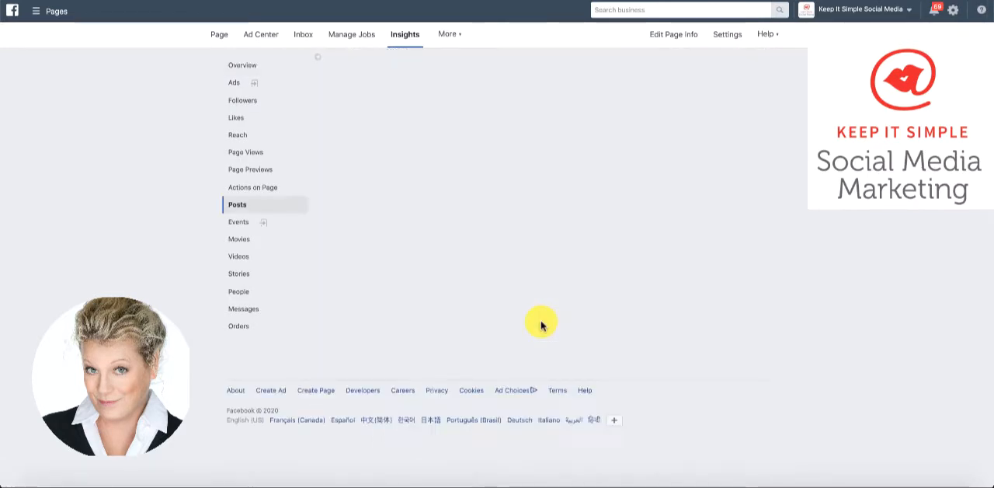
Find the February 27 "Right now... I'm dreaming of being here this summer!" post in the list and open its details
scroll(541, 324, "down", 5)
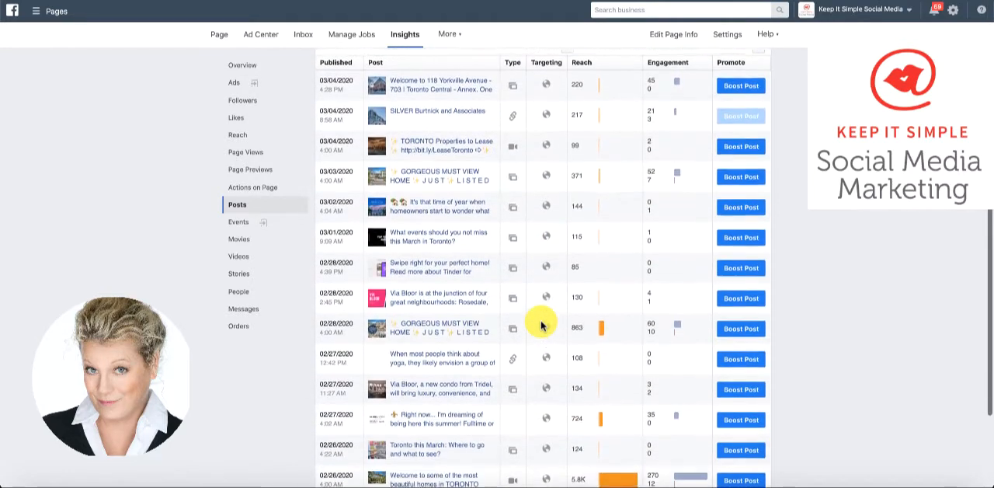
scroll(542, 324, "down", 1)
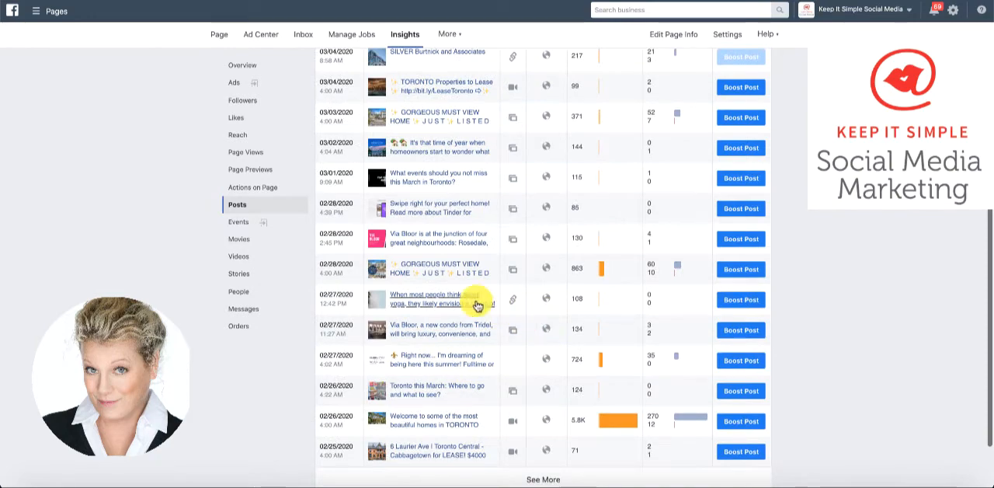
scroll(439, 375, "up", 1)
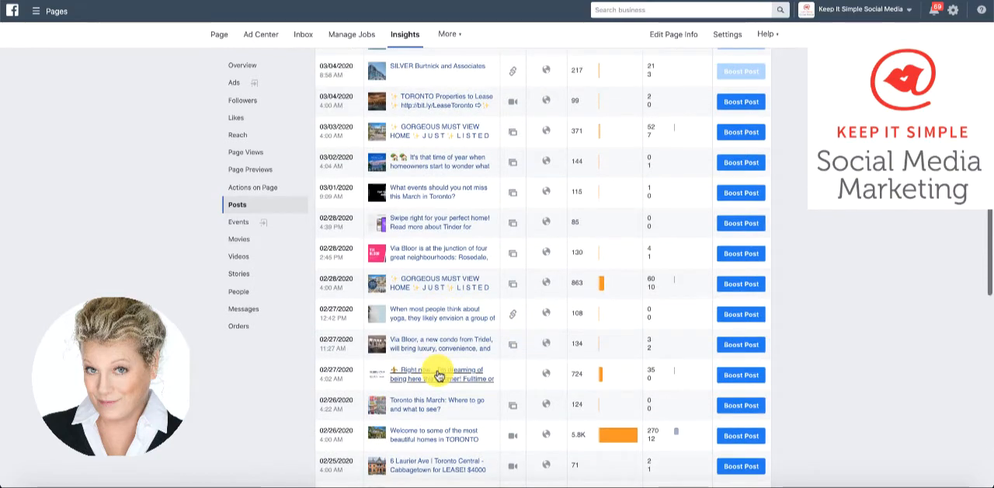
left_click(438, 374)
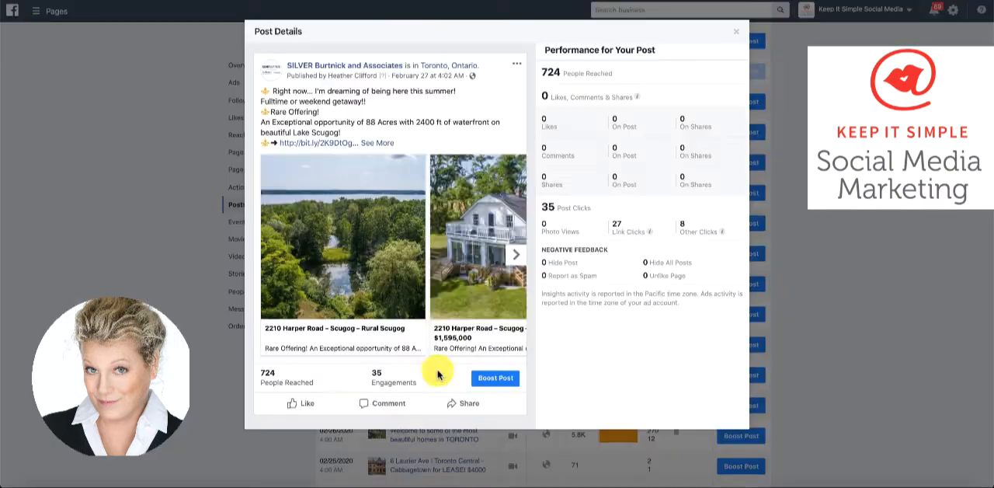
Flip through the carousel cards in the post details, examine the post's reach and click figures, and close the details
left_click(518, 256)
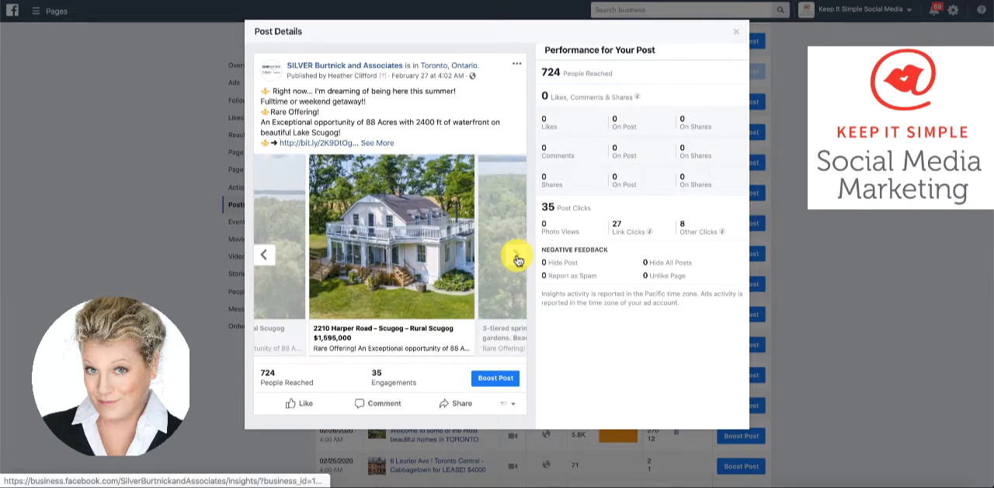
left_click(518, 256)
left_click(518, 257)
left_click(517, 256)
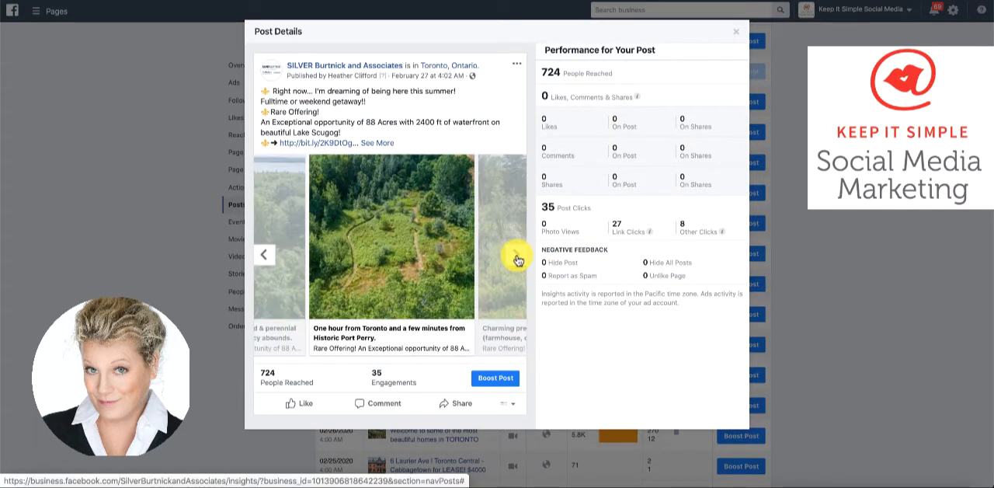
mouse_move(603, 99)
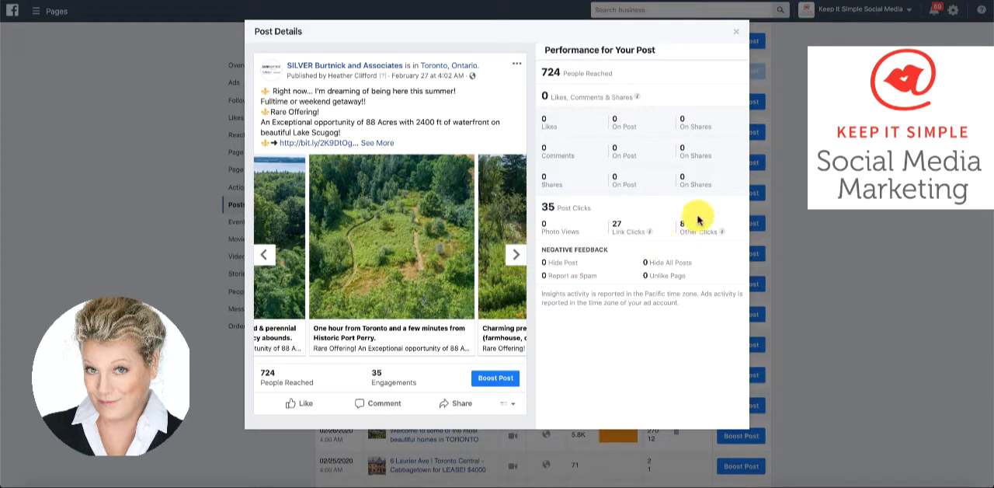
left_click(735, 38)
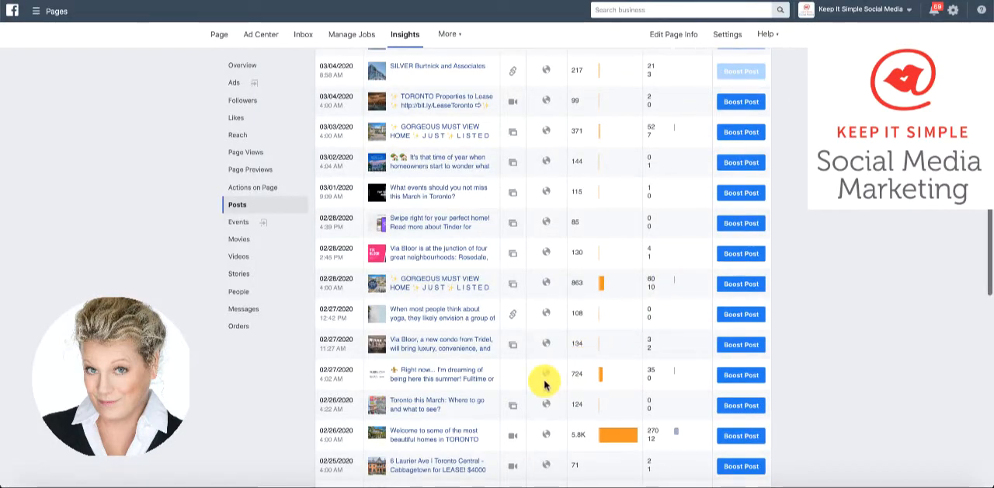
mouse_move(631, 444)
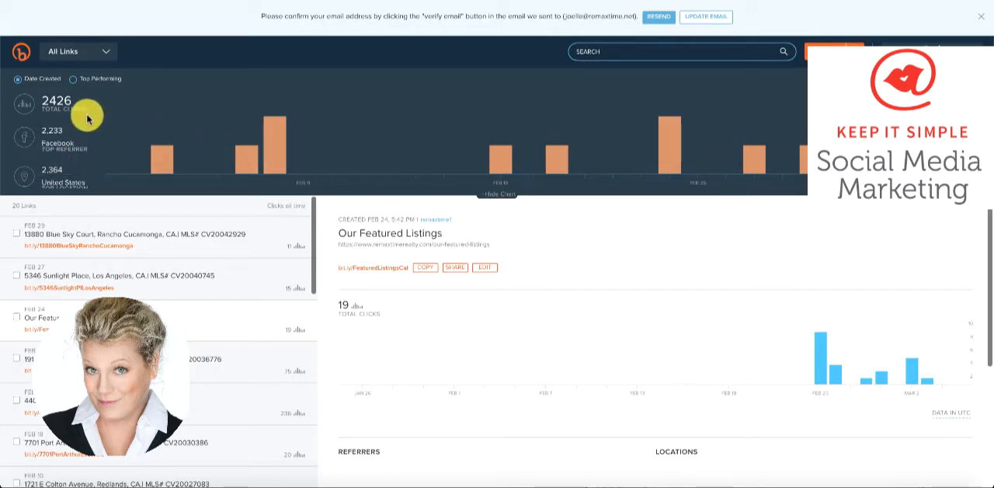
Copy the Bitly short link for Our Featured Listings and paste it into a new post on the Remax Time on Route 66 Facebook page
left_click(422, 270)
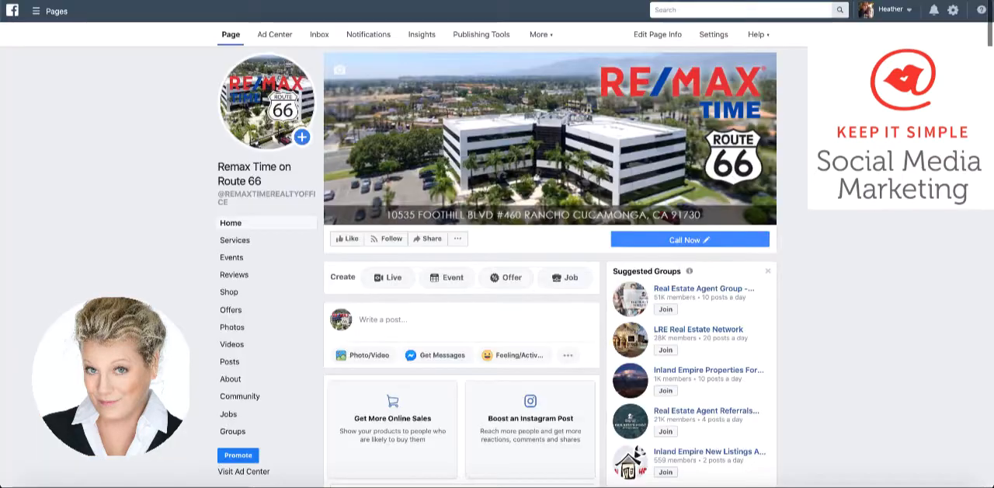
left_click(373, 320)
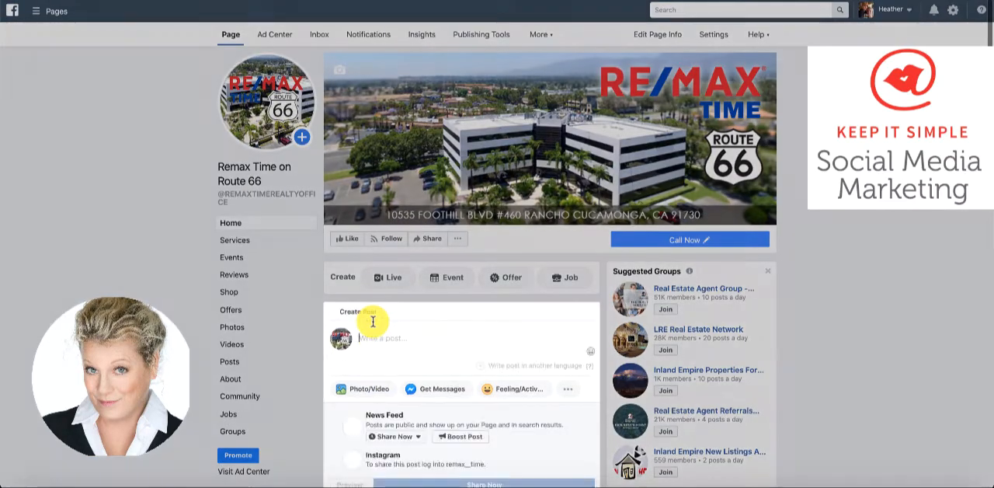
key("ctrl+v")
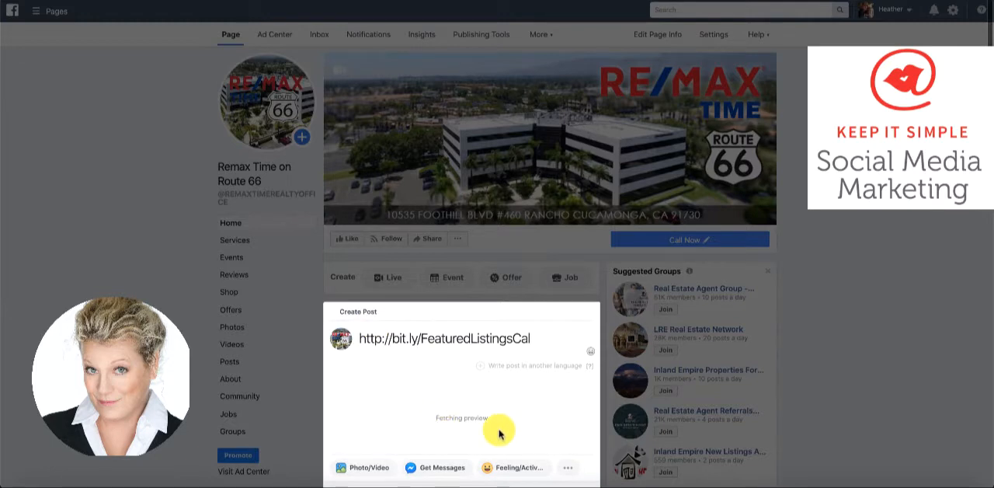
key("Return")
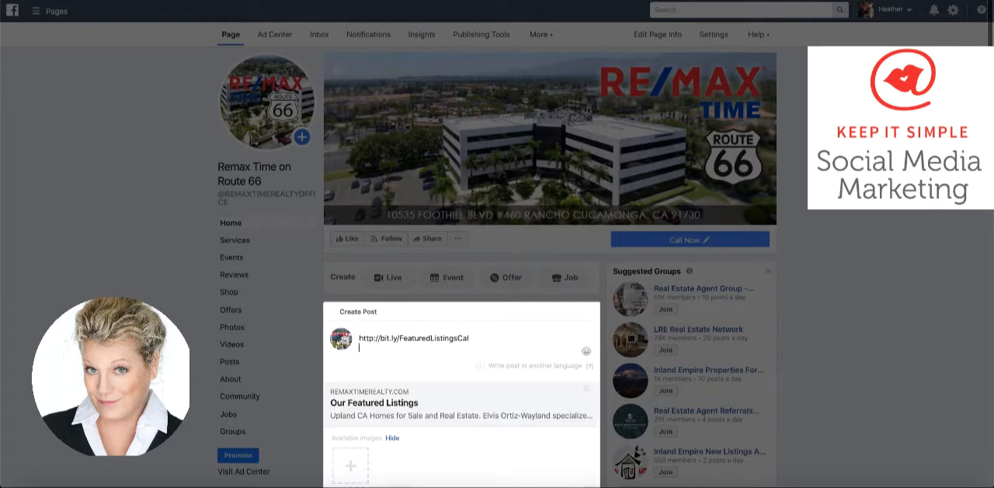
Open the image upload for the link post's carousel and preview the listing screenshots from 8.17.23 AM through 8.20.05 AM
scroll(500, 433, "down", 2)
scroll(659, 257, "down", 1)
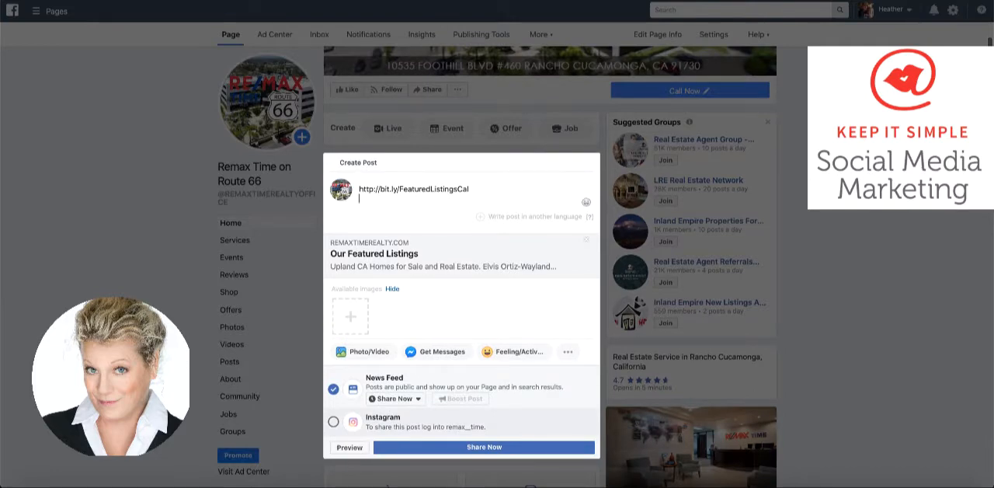
left_click(358, 324)
scroll(392, 227, "down", 5)
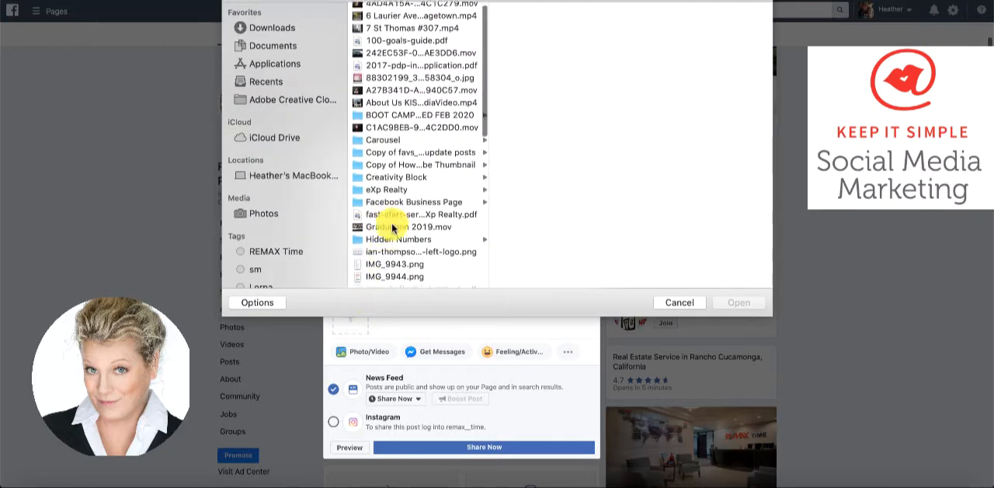
scroll(392, 228, "down", 4)
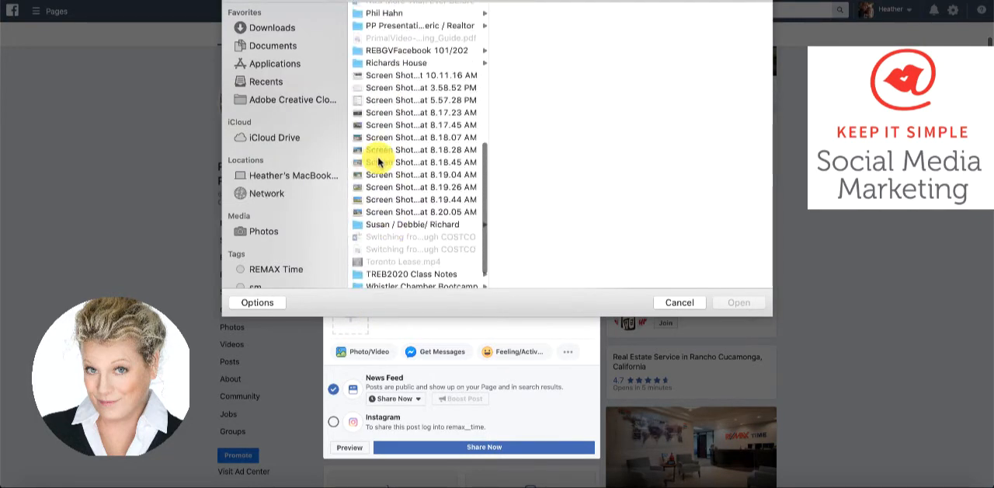
left_click(370, 112)
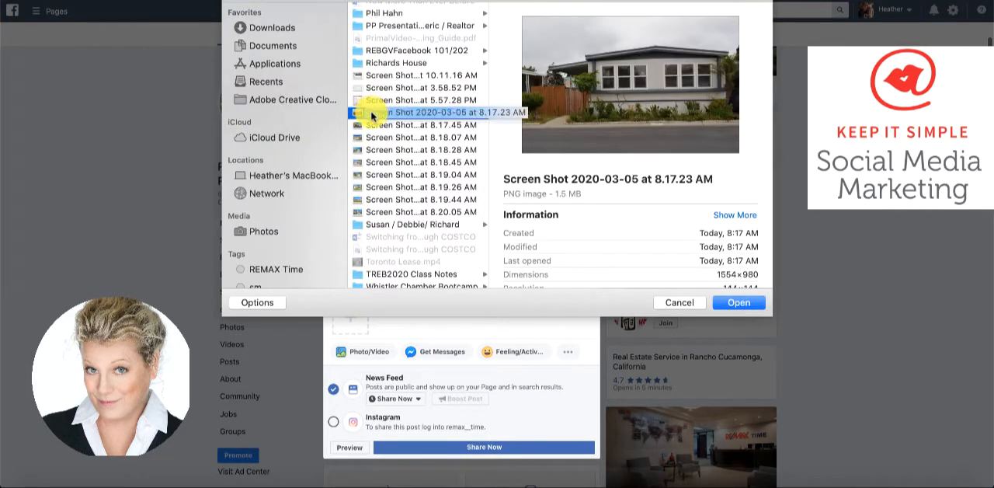
left_click(370, 125)
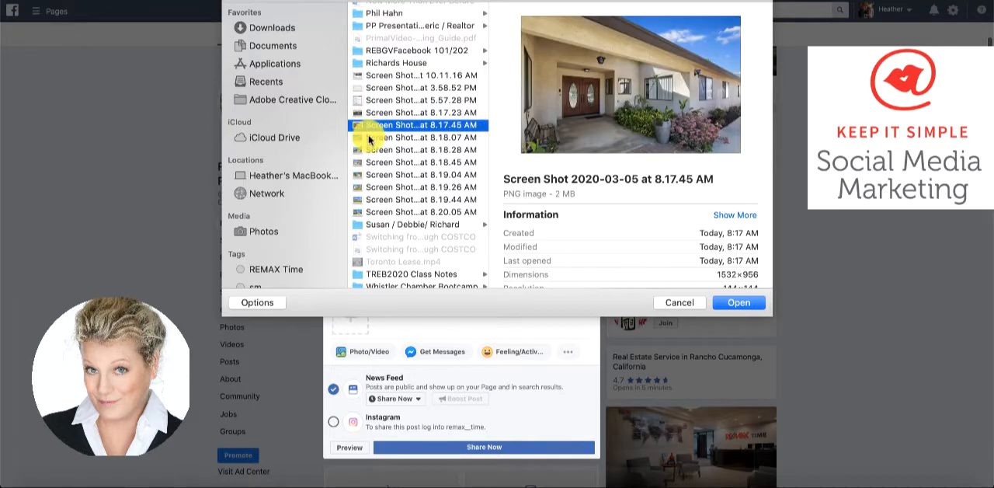
left_click(371, 138)
left_click(371, 150)
left_click(371, 162)
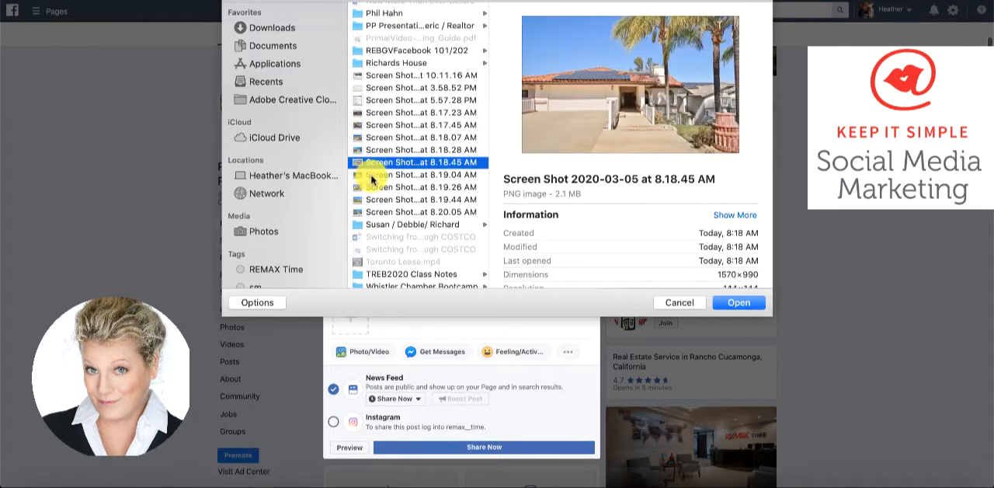
left_click(370, 175)
left_click(370, 187)
left_click(372, 199)
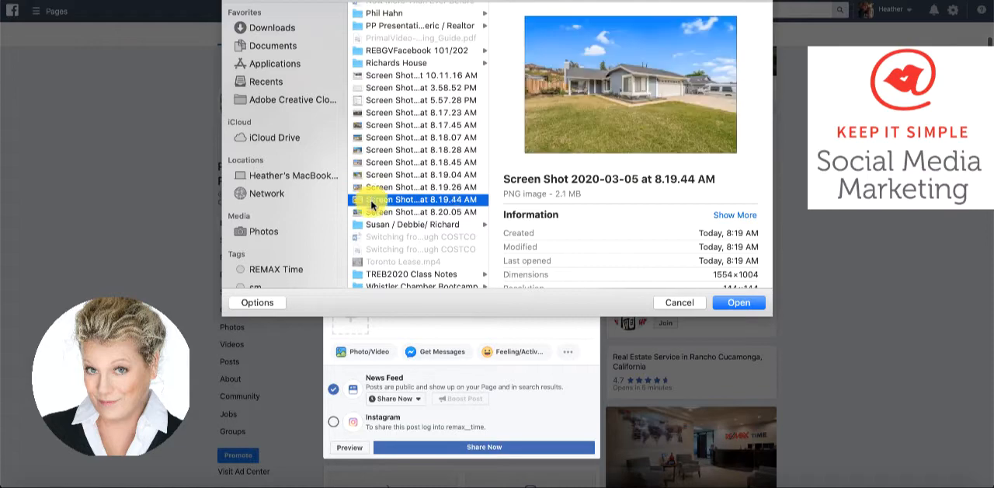
left_click(374, 212)
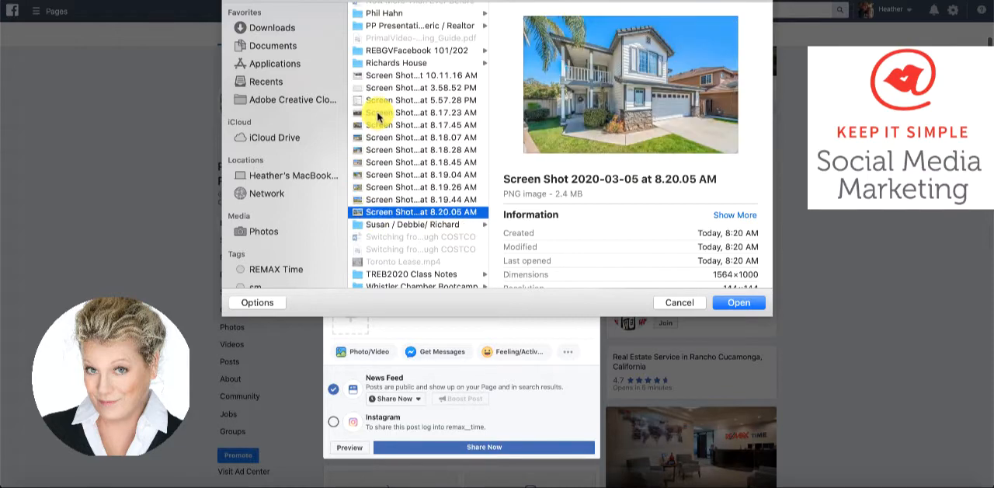
Upload the five listing screenshots from 8.17.23 AM through 8.18.45 AM as carousel images for the link post
left_click(378, 114)
left_click(372, 124, "shift")
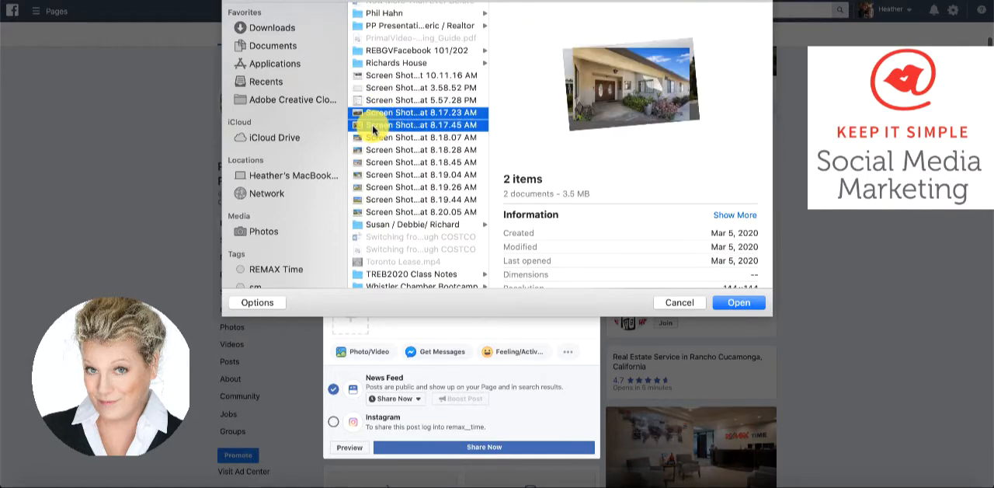
left_click(372, 137, "shift")
left_click(371, 150, "shift")
left_click(378, 163, "shift")
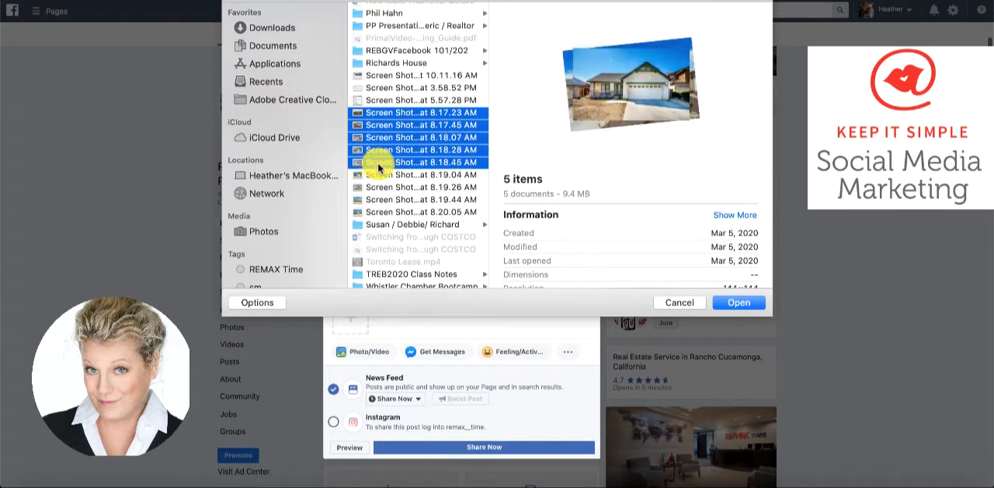
left_click(718, 304)
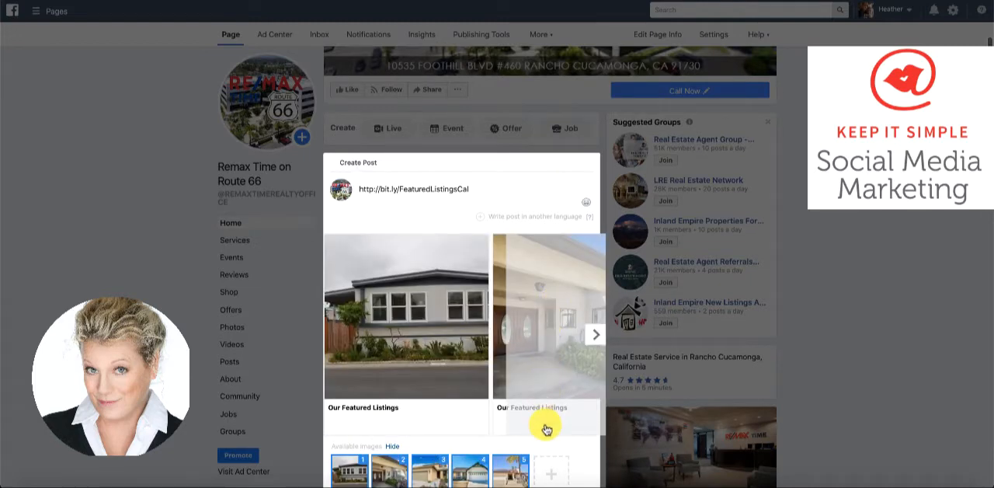
Upload the four remaining listing screenshots, 8.19.04, 8.19.26, 8.19.44 and 8.20.05 AM, as additional carousel images
scroll(543, 424, "down", 2)
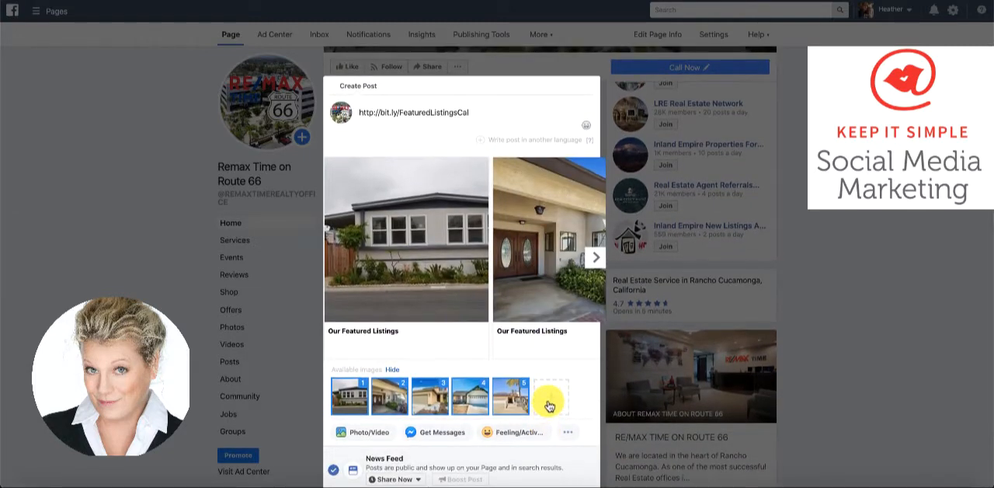
left_click(549, 406)
scroll(406, 204, "down", 5)
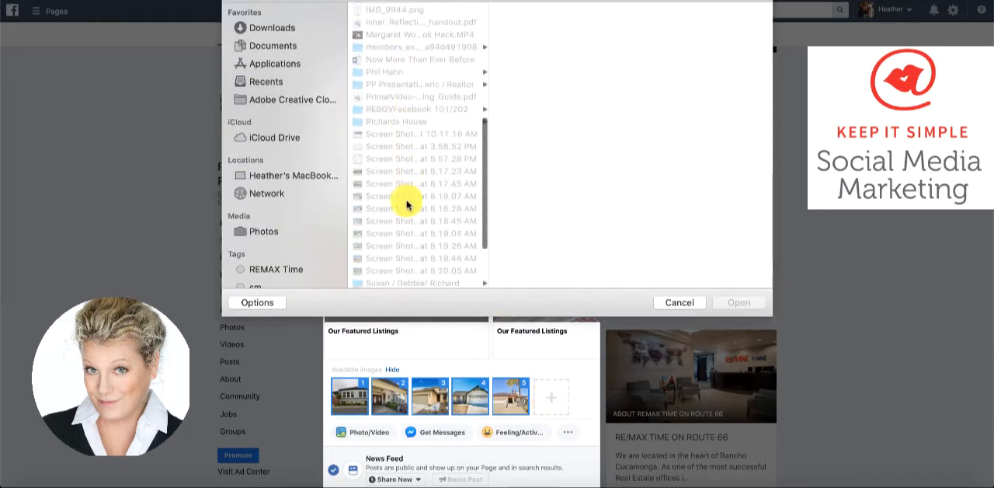
scroll(406, 202, "down", 3)
left_click(377, 82)
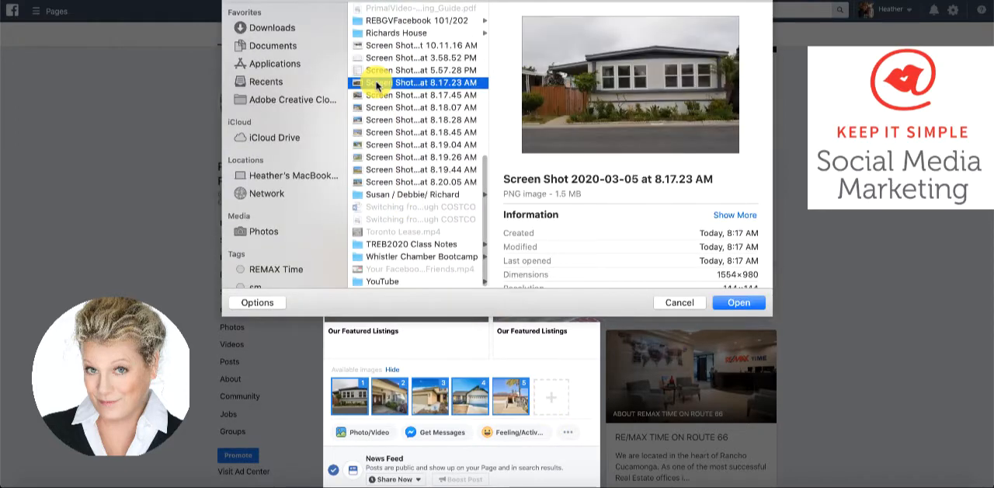
left_click(369, 95)
left_click(369, 108)
left_click(368, 120)
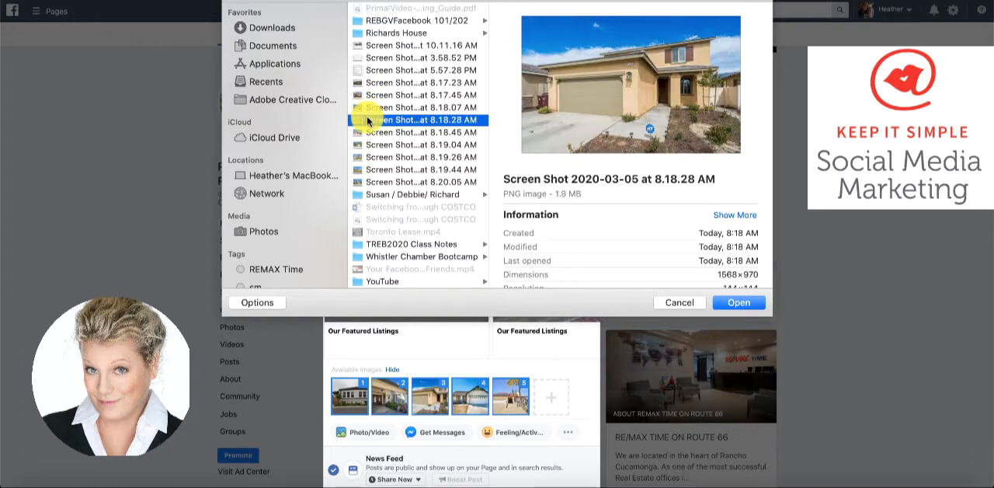
left_click(368, 132)
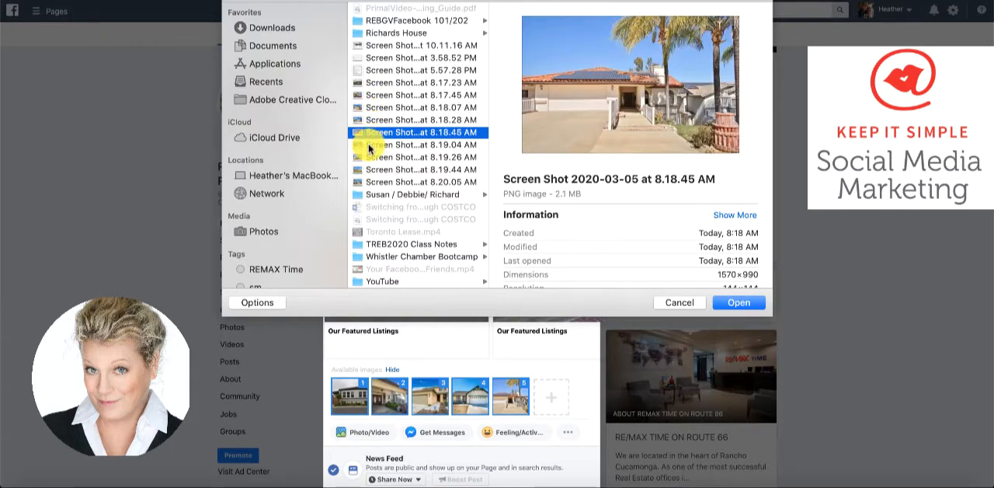
left_click(368, 145)
left_click(368, 157, "shift")
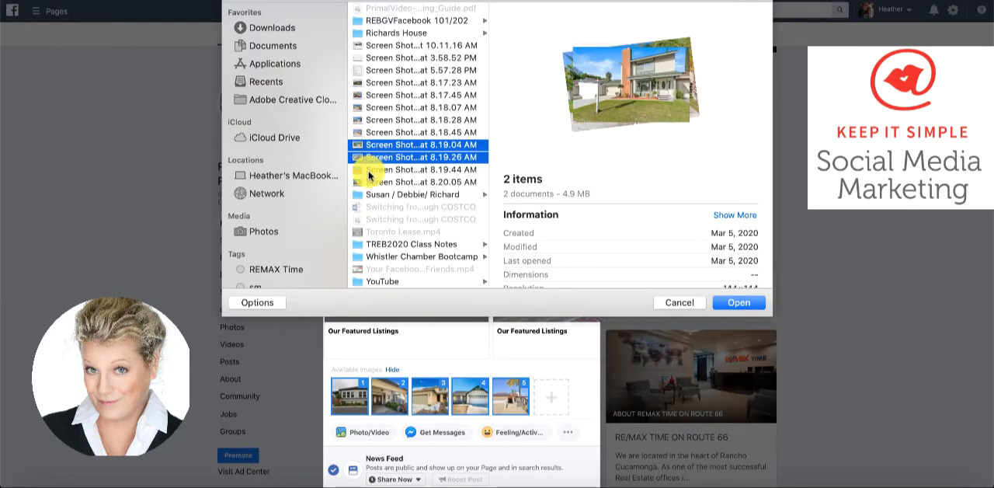
left_click(368, 169, "shift")
left_click(369, 183, "shift")
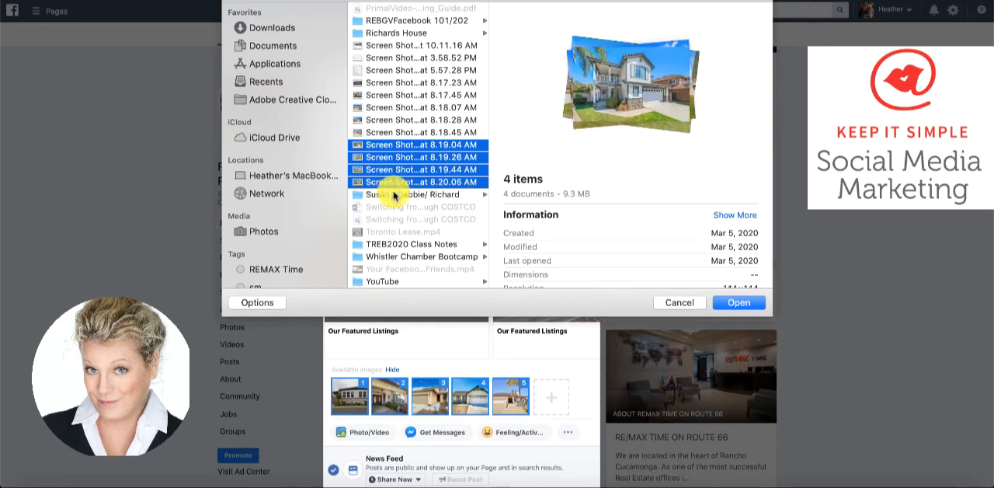
left_click(740, 307)
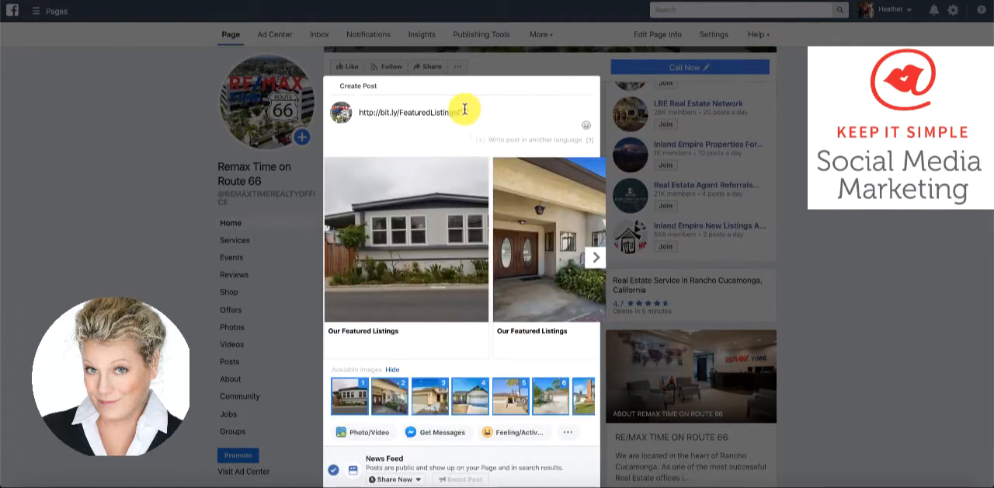
Insert blank lines above the Bitly link in the post text and put a sparkles emoji and an outlined right arrow before the link
left_click(358, 111)
key("Return")
key("Return")
key("Return")
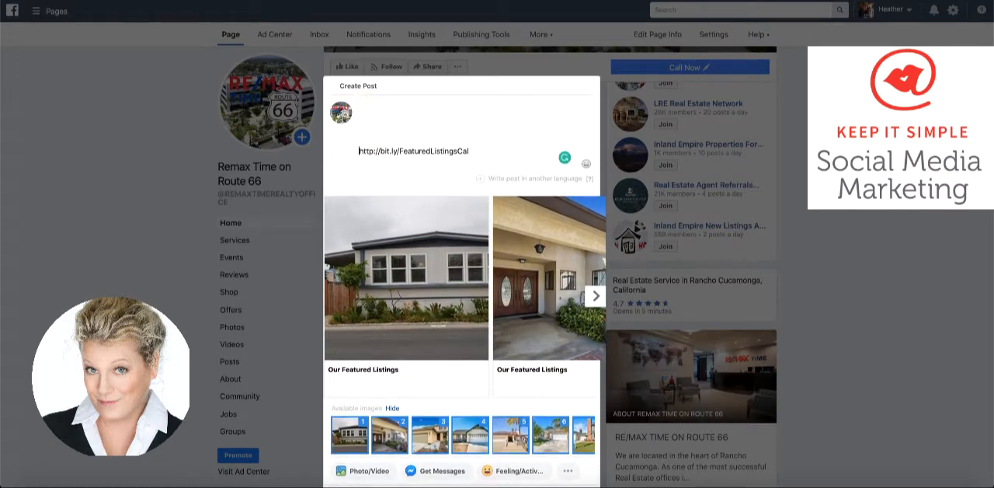
key("ctrl+super+space")
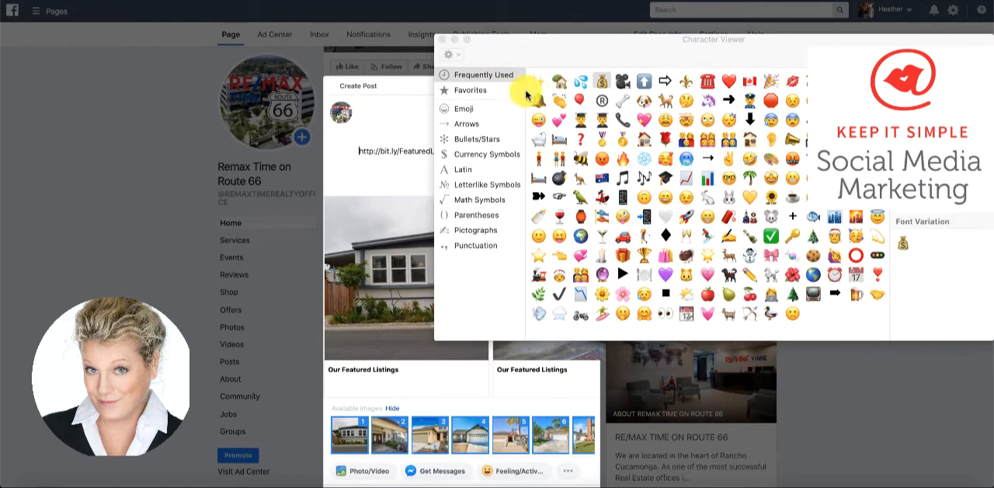
double_click(538, 81)
double_click(663, 82)
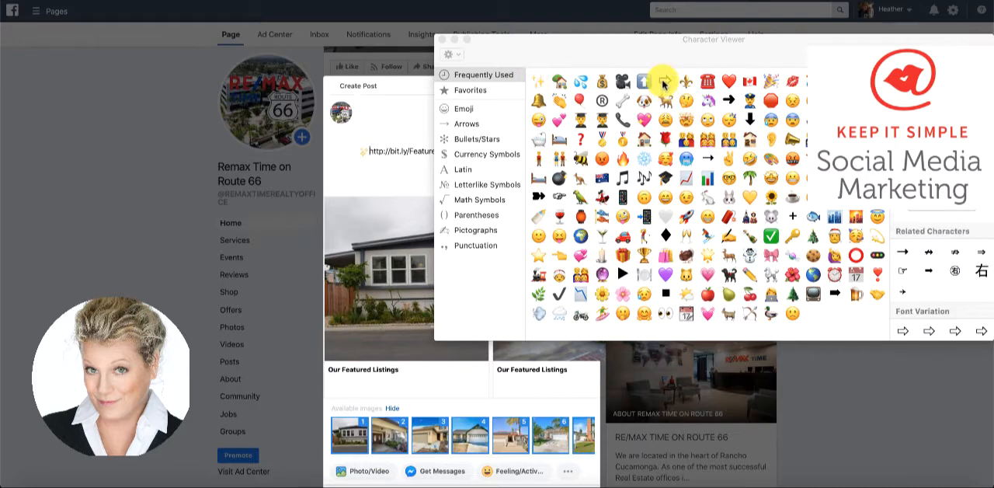
left_click(439, 39)
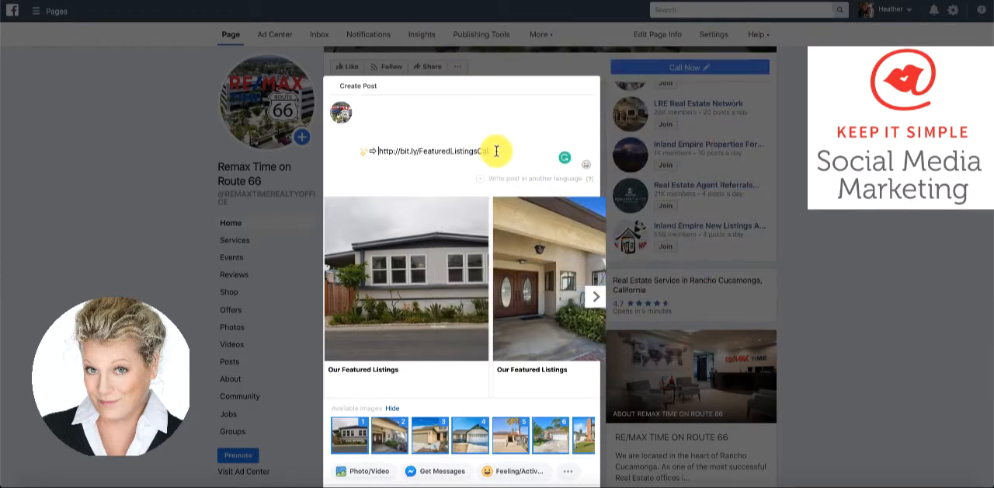
Add the line "More Information in the Link Above" under the Bitly link, ending with the up arrow emoji
left_click(497, 151)
key("Return")
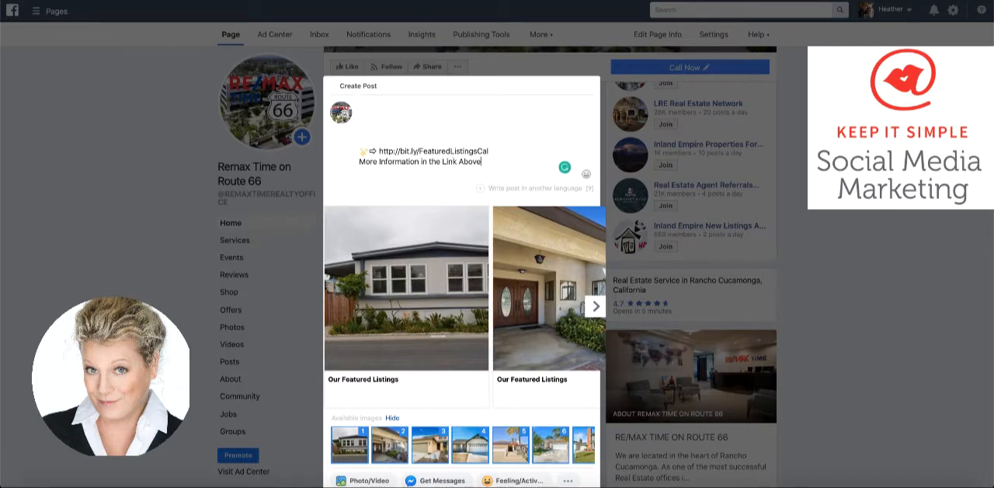
key("ctrl+super+space")
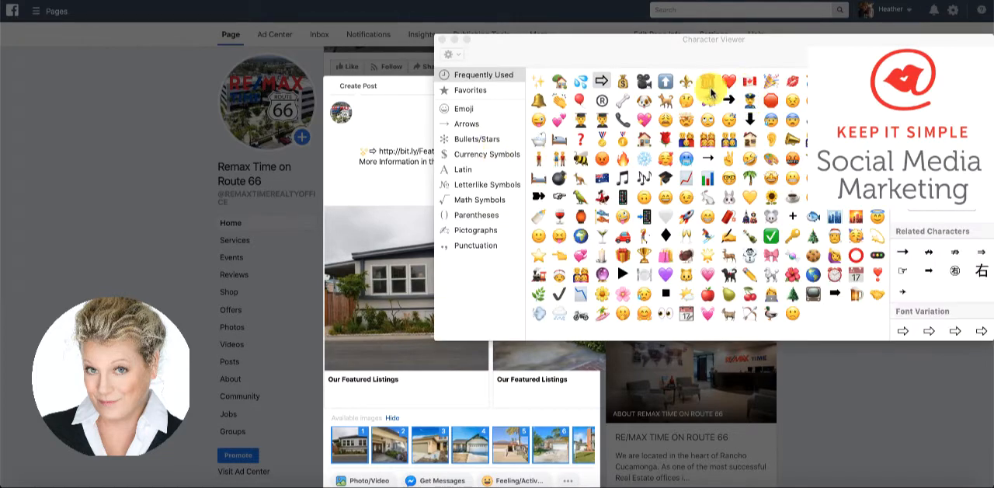
left_click(667, 83)
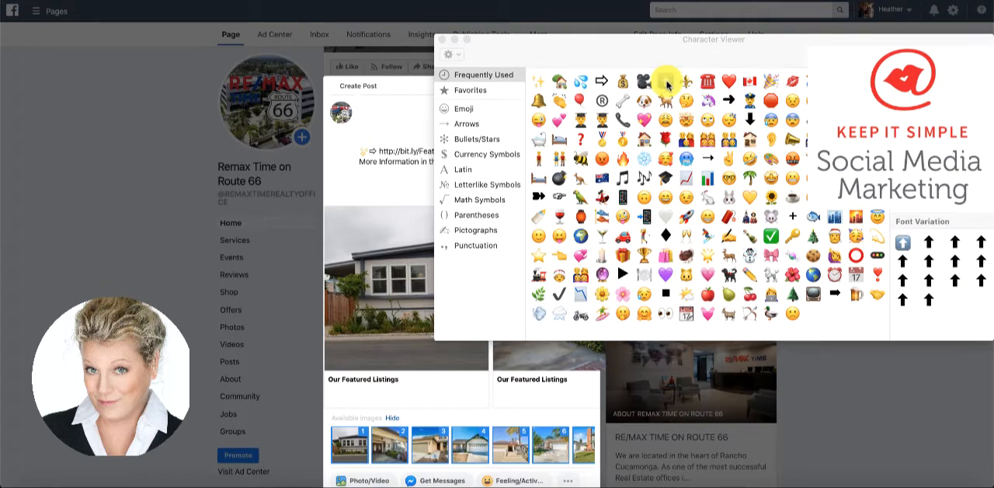
left_click(441, 39)
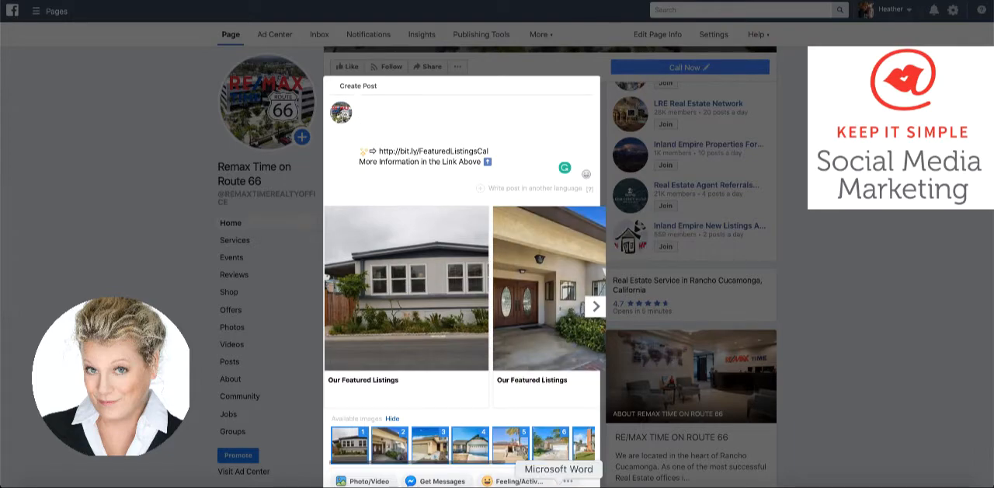
Copy the entire prepared text from the Word document Document1, paste it above the link in the Facebook post, and break the line before "Rancho Cucamonga CA."
left_click(558, 483)
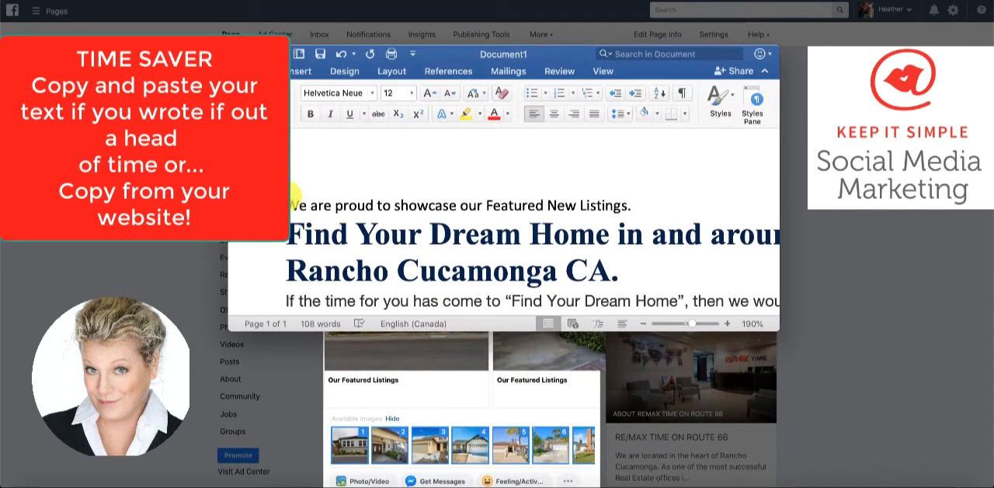
left_click_drag(292, 192, 572, 324)
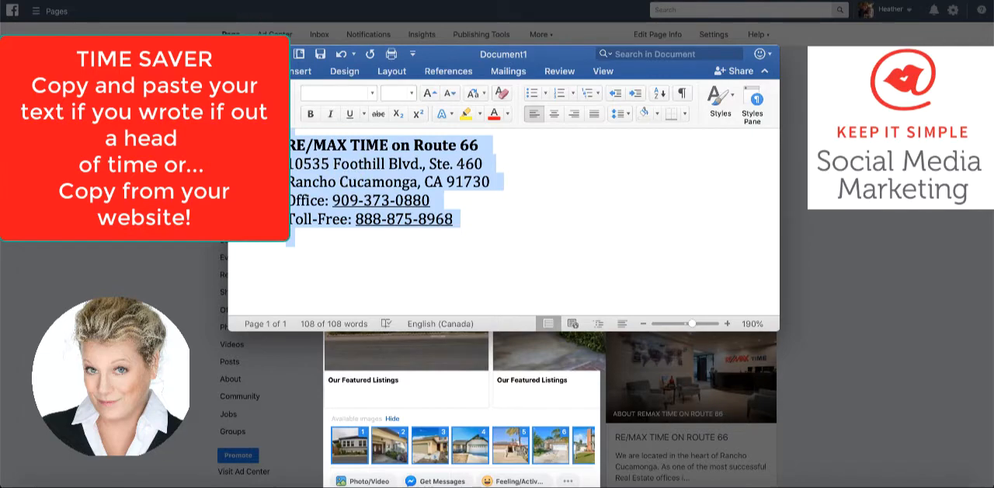
left_click(253, 53)
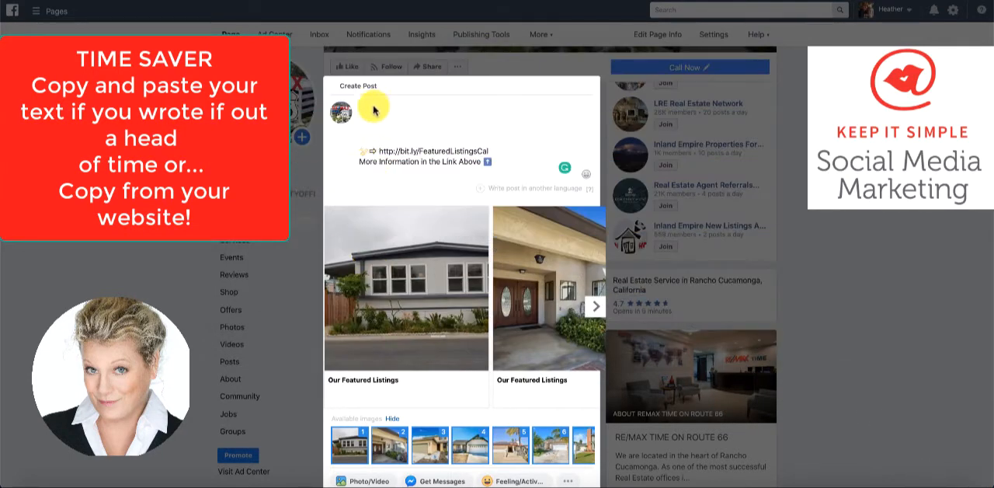
left_click(364, 120)
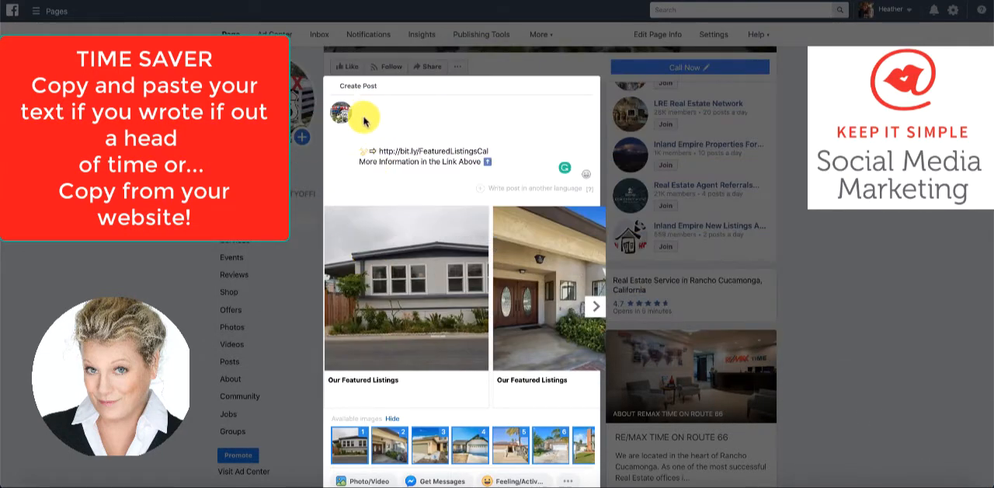
key("ctrl+v")
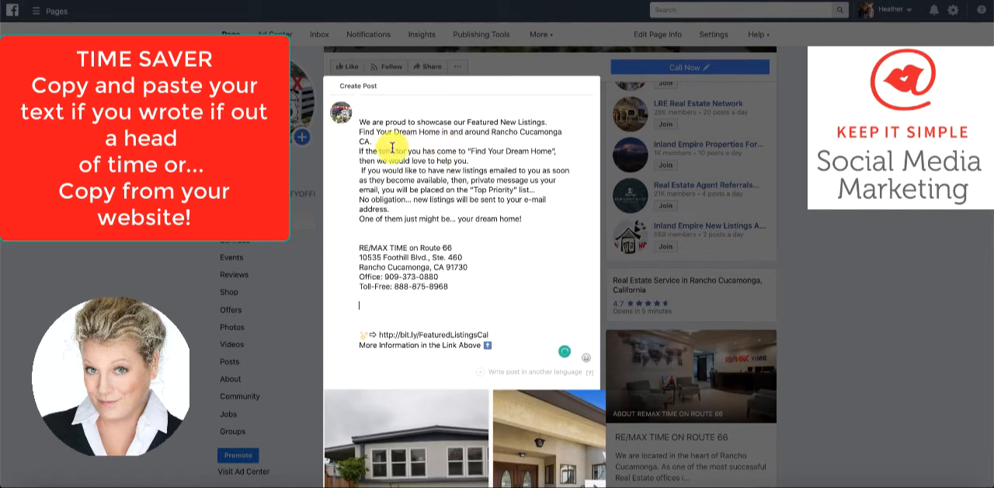
left_click(491, 132)
key("Return")
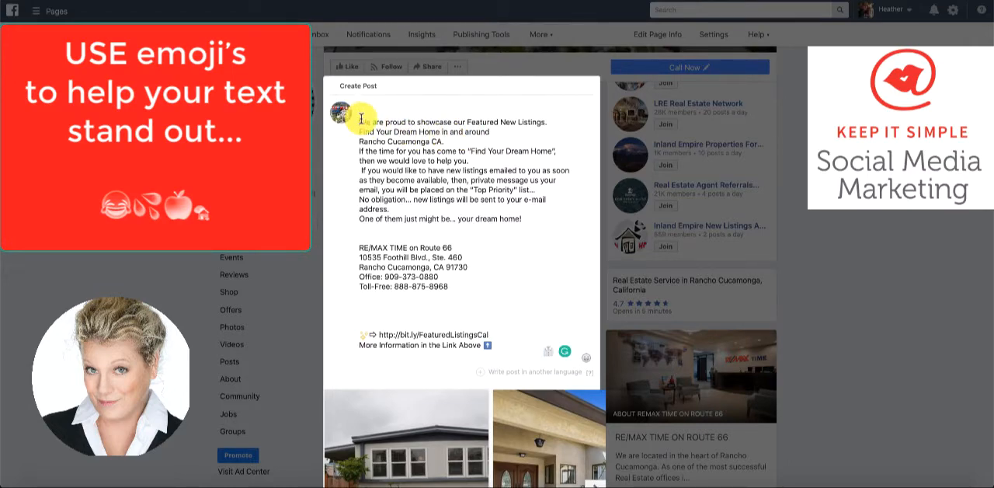
Insert two house-with-garden emojis in front of "We are proud to showcase our Featured New Listings."
key("ctrl+super+space")
double_click(560, 84)
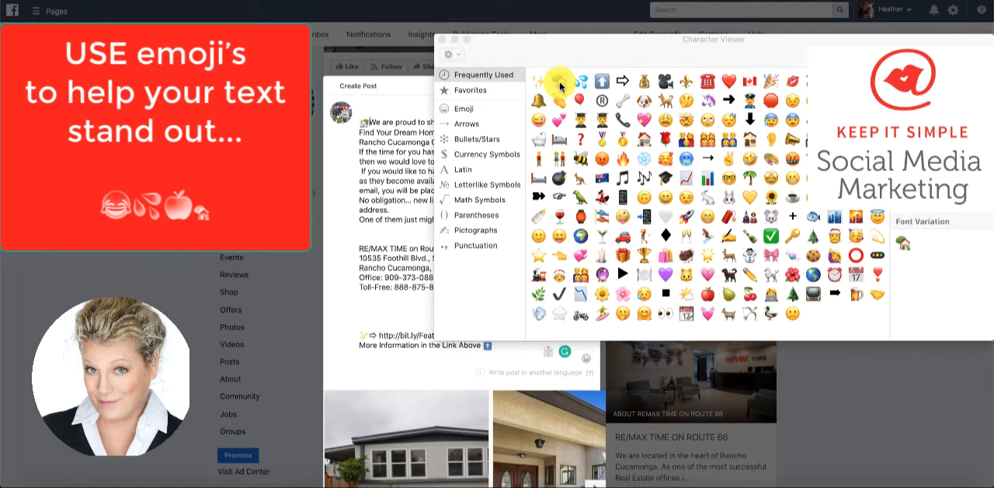
double_click(560, 83)
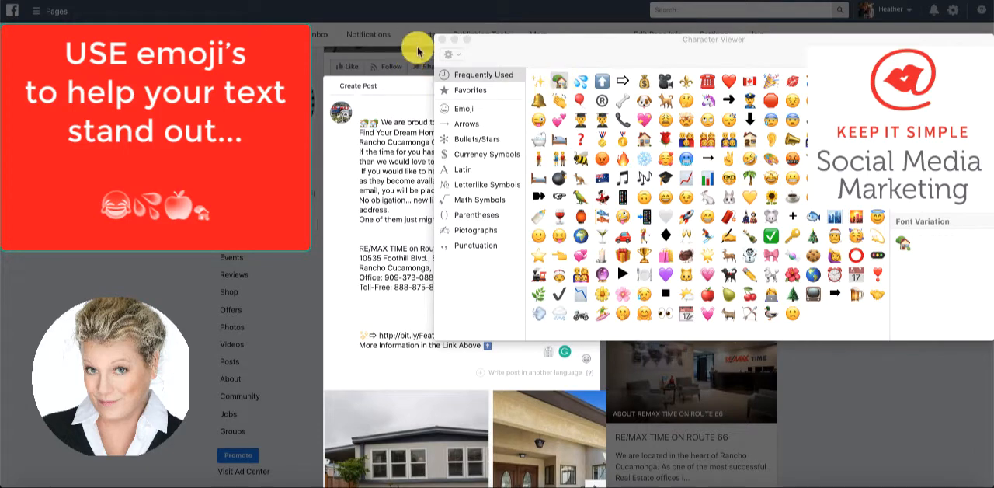
Add two house-with-garden emojis before "If the time for you has come", "No obligation" and "RE/MAX TIME on Route 66" in the post text
left_click(442, 39)
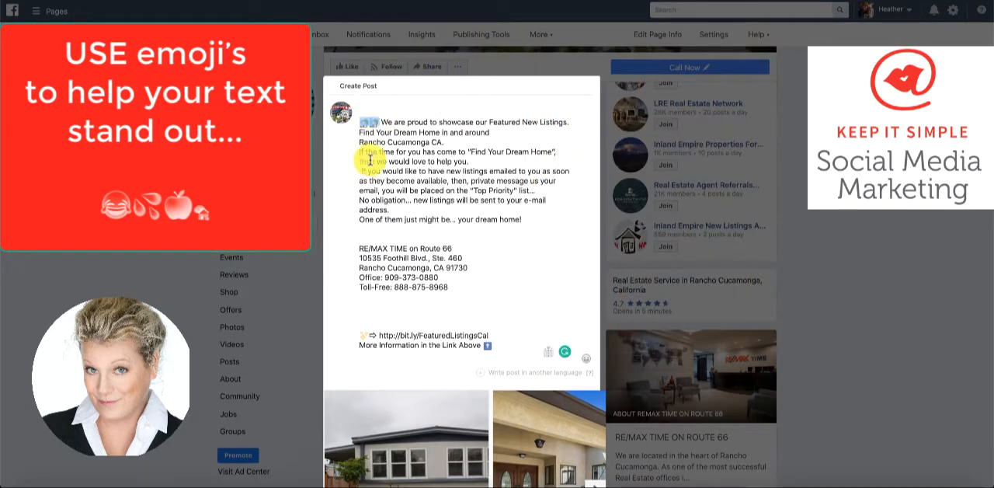
left_click(359, 152)
type("🏡🏡")
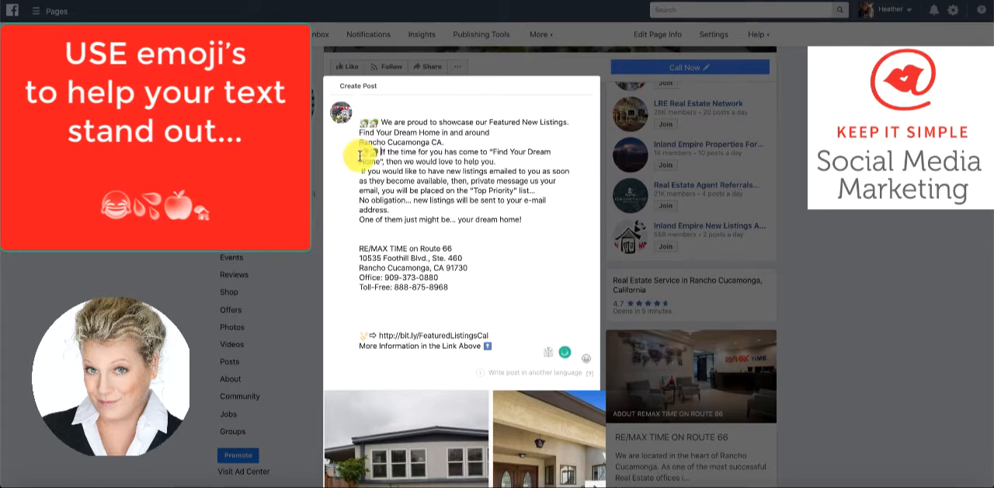
left_click(359, 199)
type("🏡🏡")
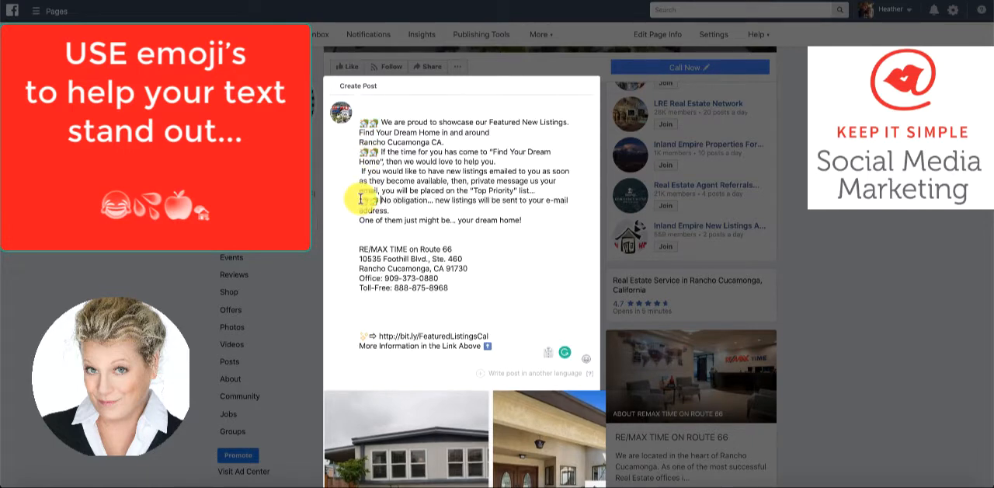
left_click(359, 249)
type("🏡🏡")
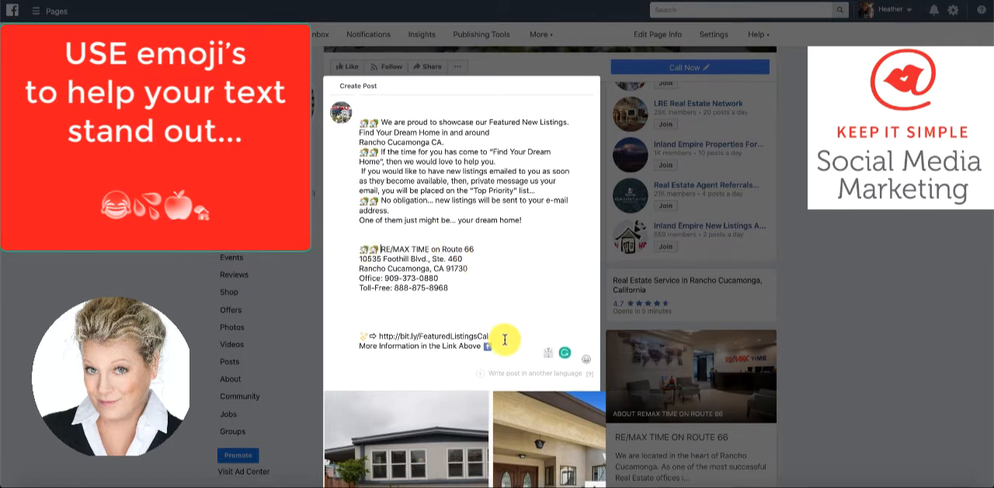
Remove two of the blank lines between the office contact details and the Bitly link line
left_click(365, 309)
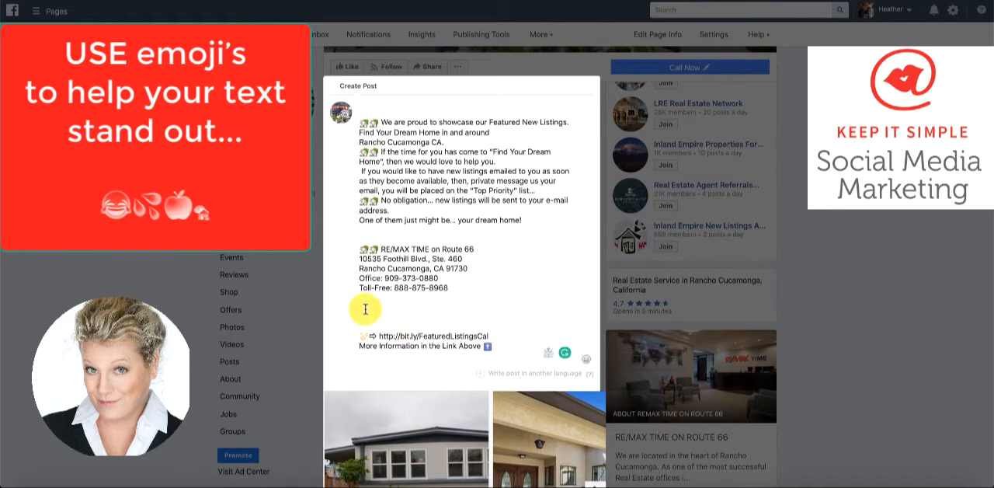
key("BackSpace")
key("BackSpace")
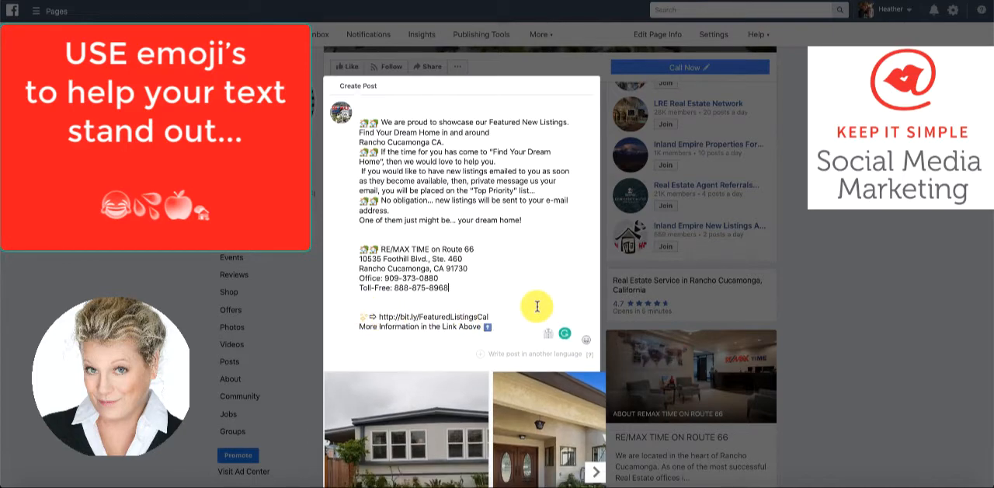
Add a Spanish version of the post with the translated text
scroll(537, 306, "down", 3)
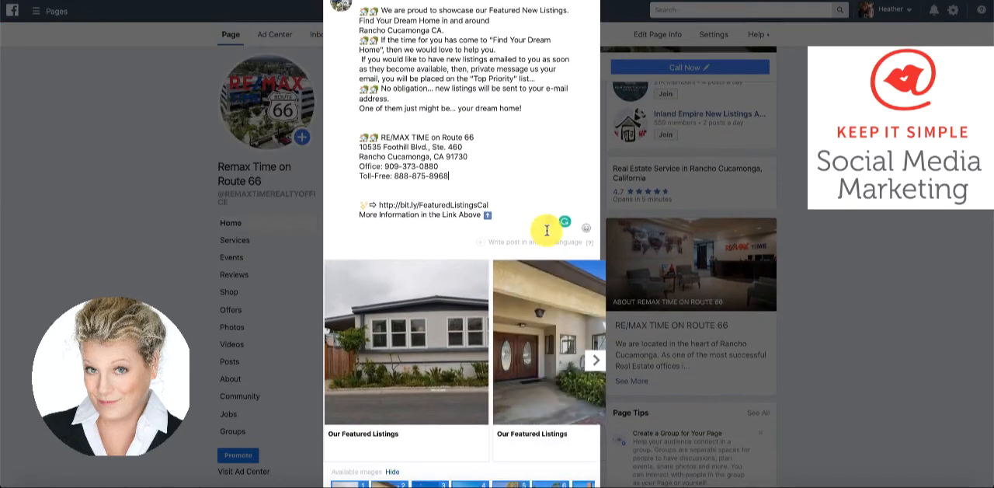
left_click(547, 242)
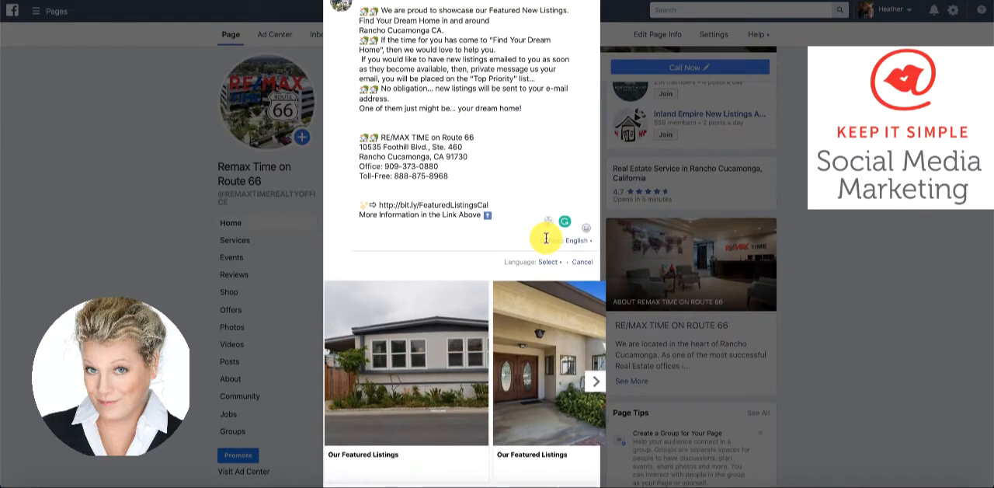
left_click(549, 262)
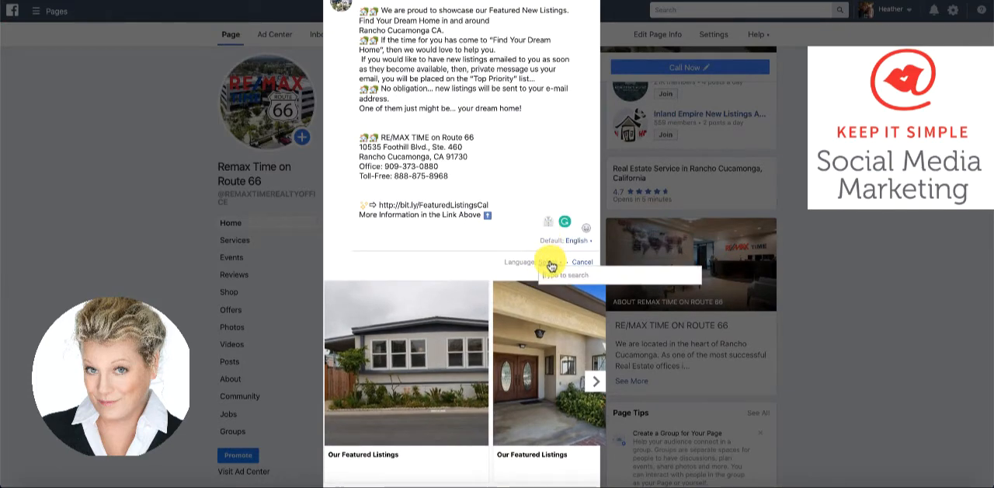
type("spanis")
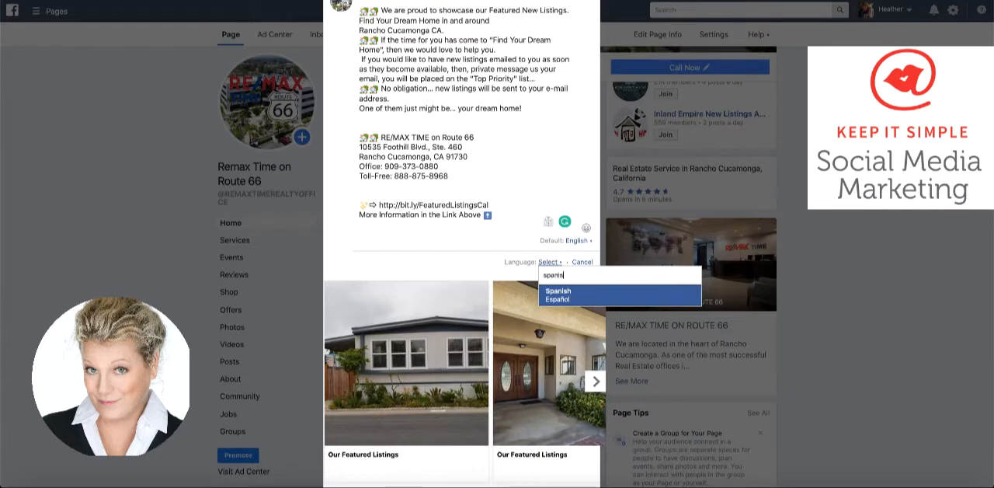
left_click(556, 292)
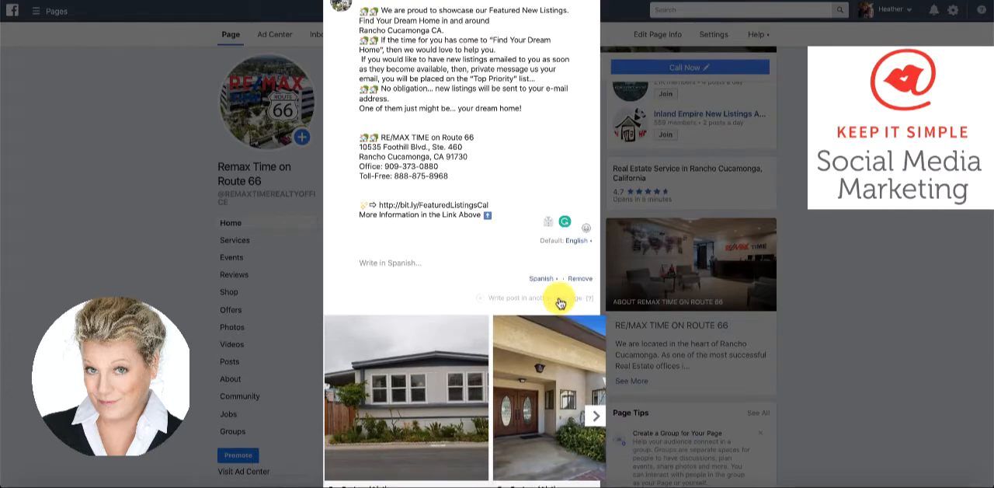
key("ctrl+v")
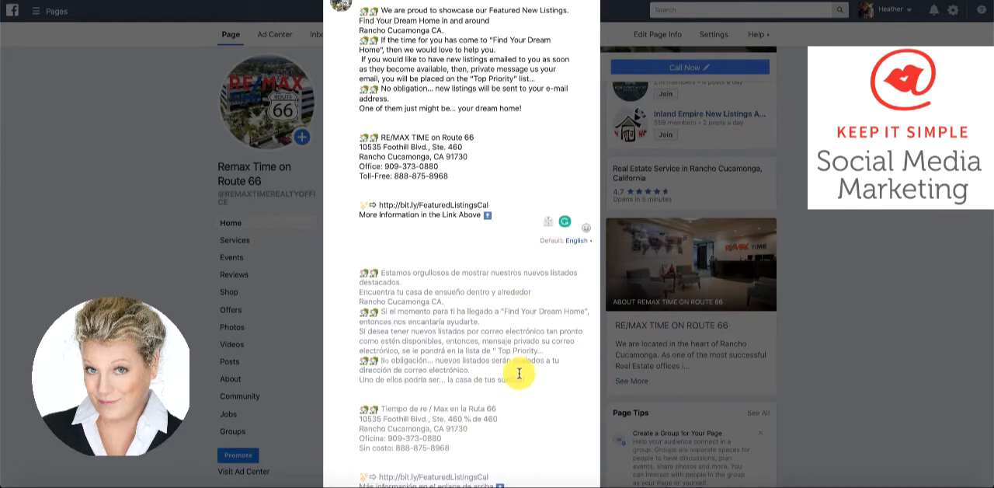
scroll(518, 373, "up", 1)
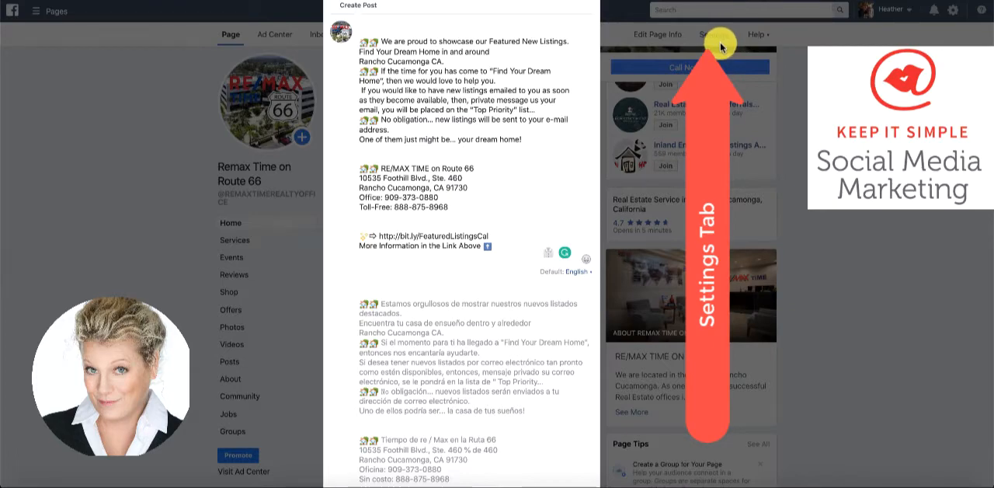
Reorder the carousel images so the palm-tree house with the white garage comes first, the brick-chimney house second and the tile-roofed house third
scroll(512, 238, "down", 3)
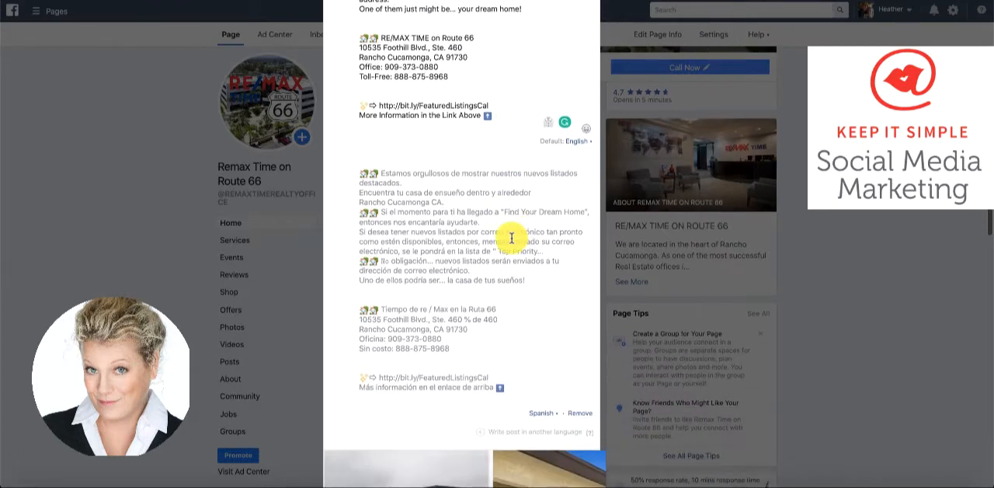
scroll(511, 238, "down", 4)
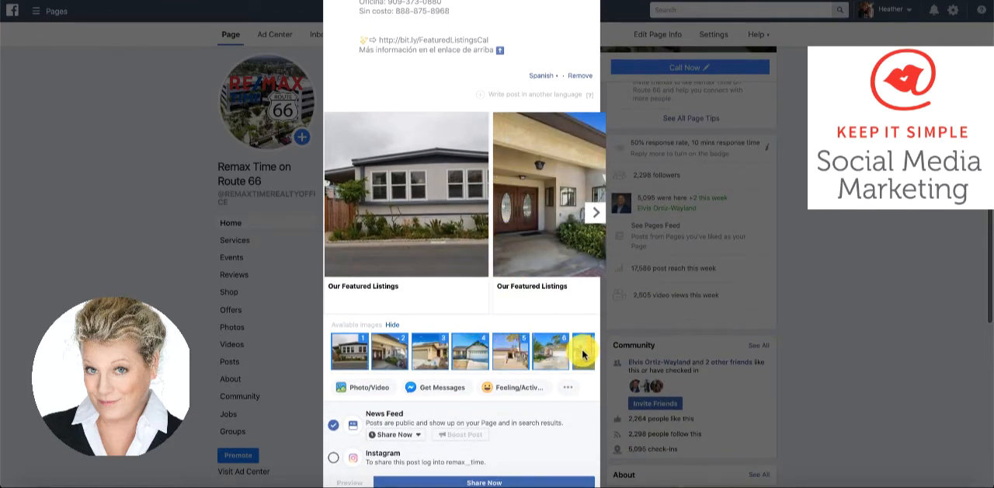
left_click_drag(583, 354, 352, 351)
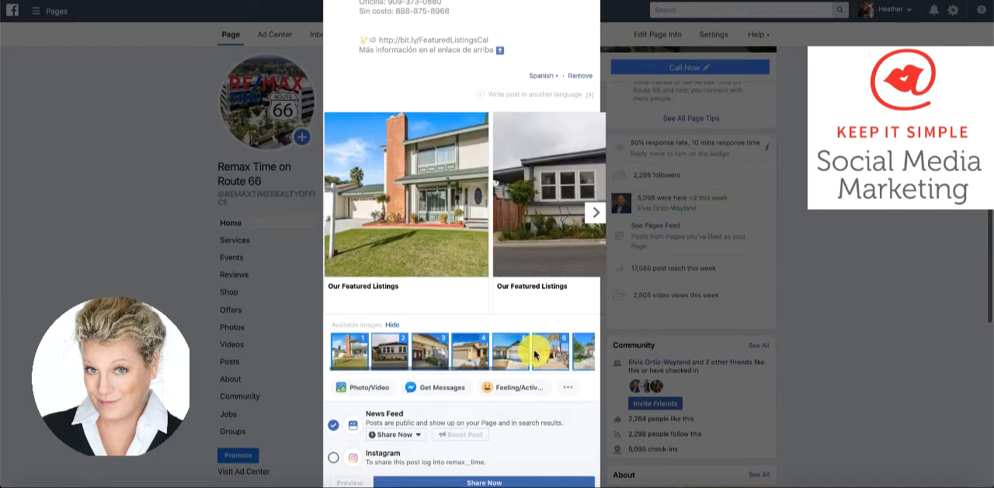
left_click_drag(579, 354, 330, 351)
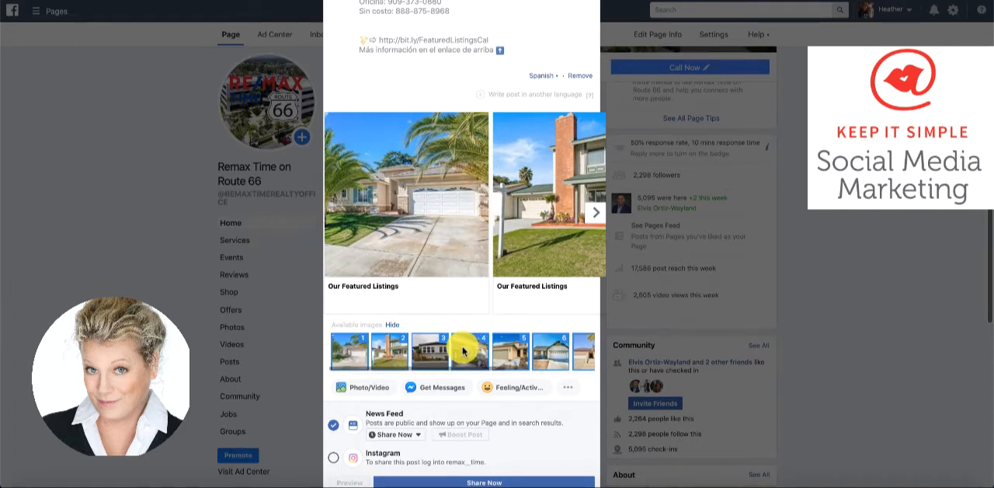
left_click_drag(581, 350, 437, 347)
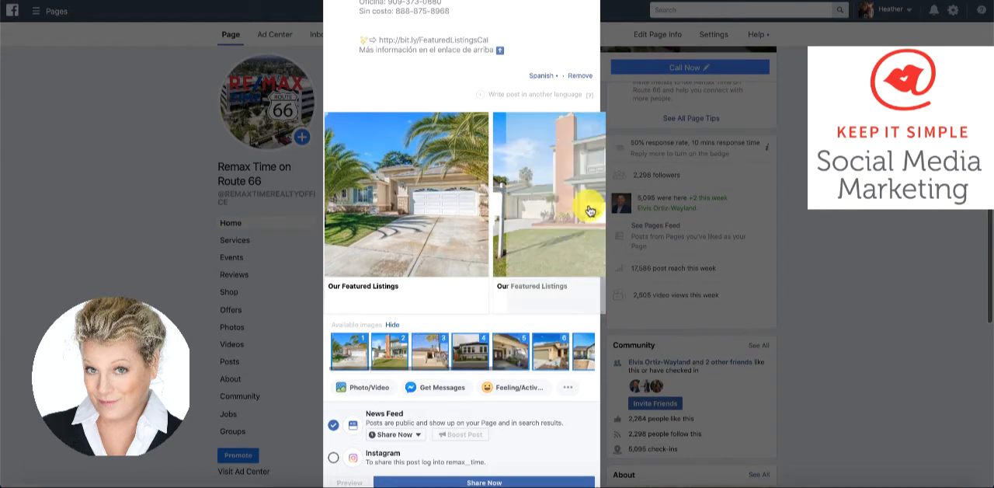
Page through the carousel cards to check the new image order
left_click(595, 223)
left_click(595, 224)
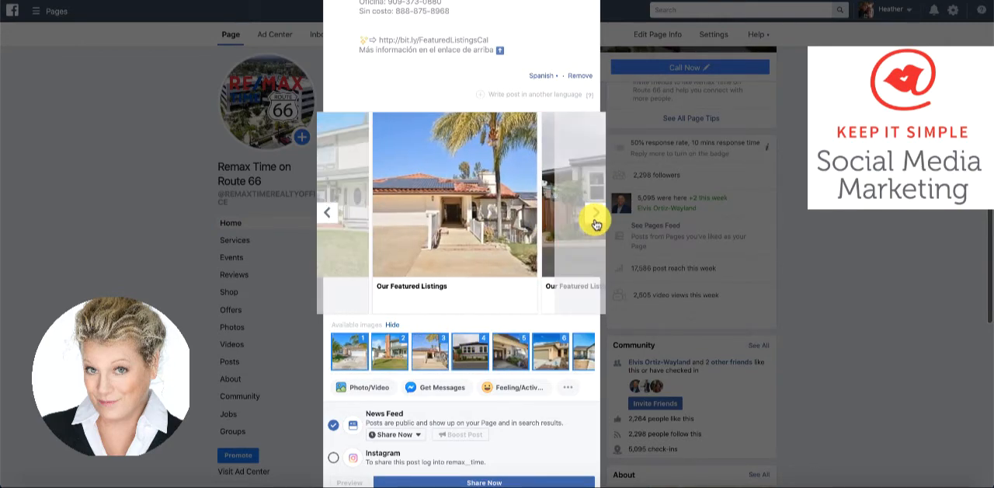
left_click(596, 224)
left_click(595, 218)
left_click(595, 218)
left_click(595, 218)
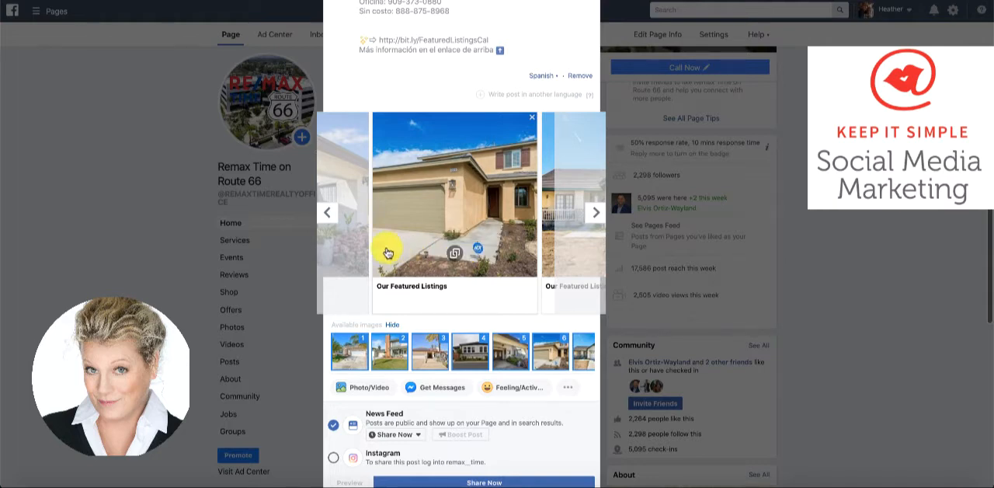
left_click(327, 212)
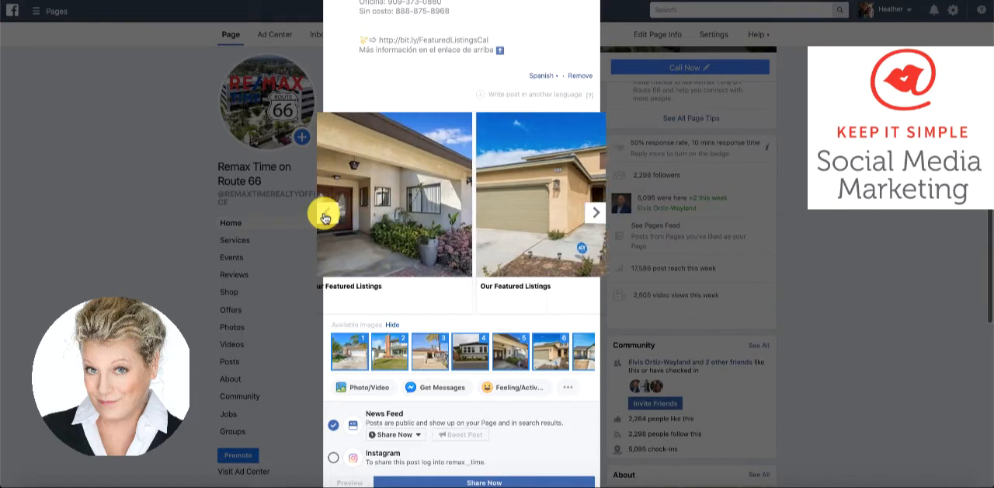
Add a check-in at Rancho Cucamonga, California to the post
left_click(571, 391)
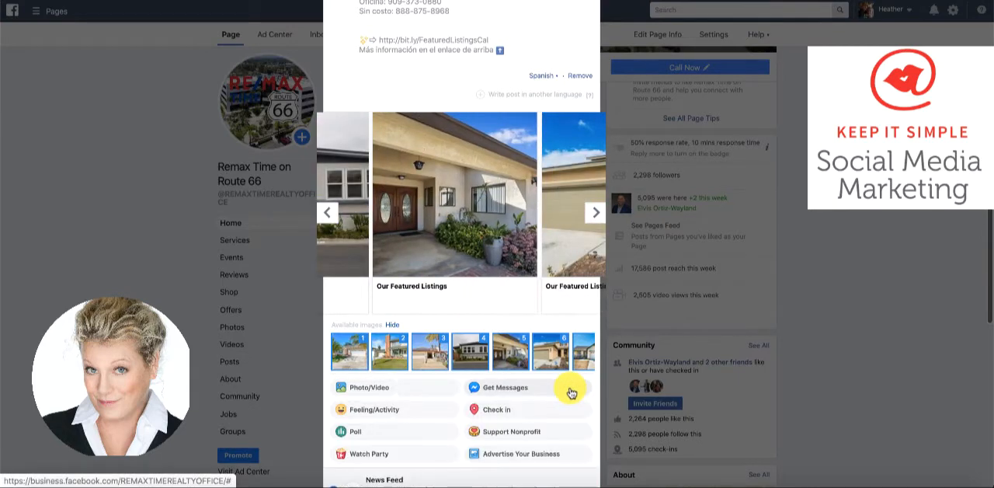
left_click(499, 411)
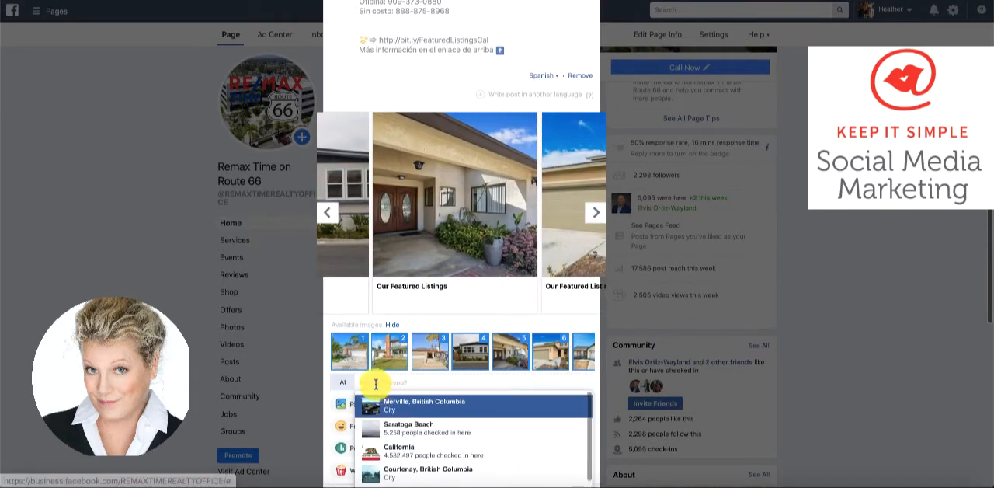
type("rain")
type("cho cu")
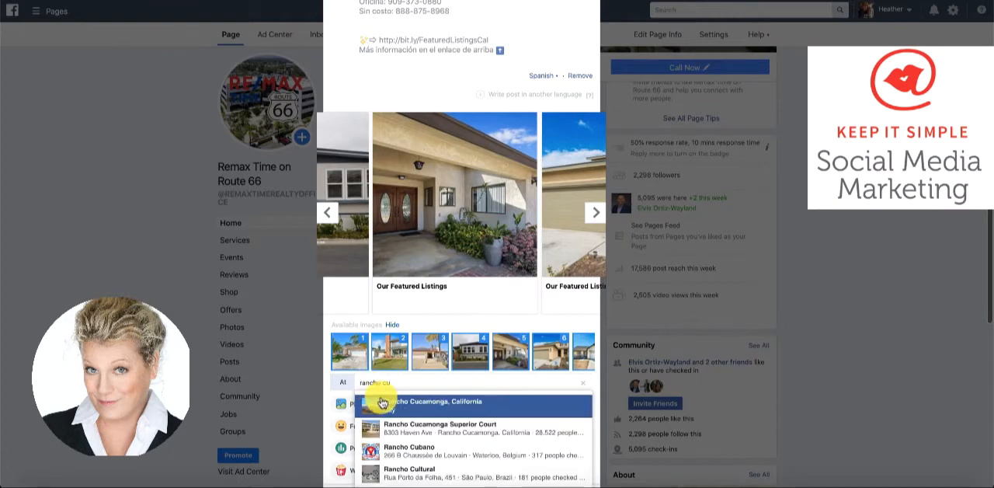
left_click(391, 402)
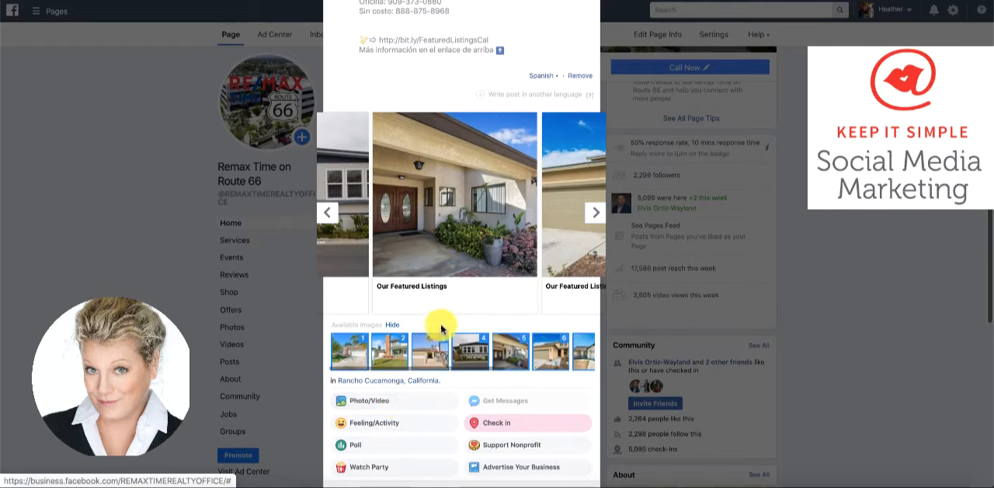
Return to the first carousel card, then switch to the RE/MAX TIME website and open the matching listing of the palm-tree house
scroll(437, 324, "up", 2)
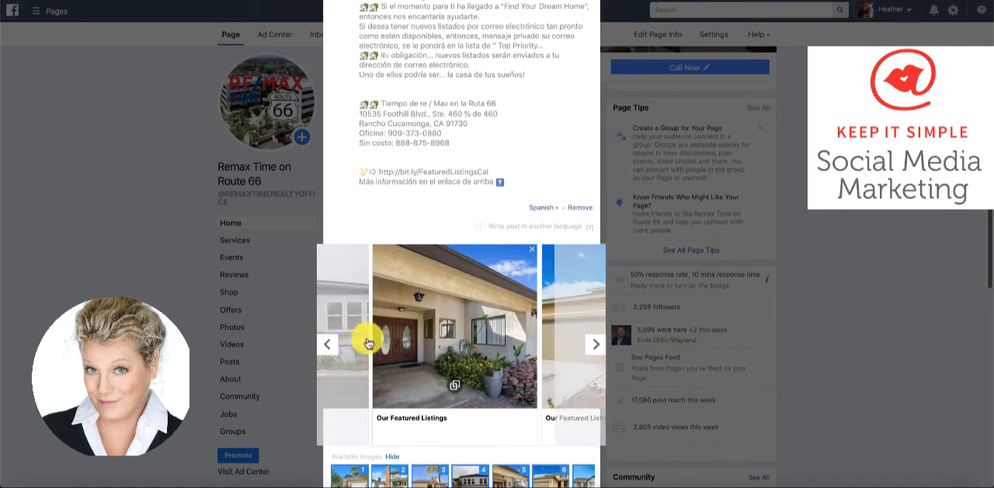
left_click(327, 343)
left_click(326, 344)
left_click(326, 343)
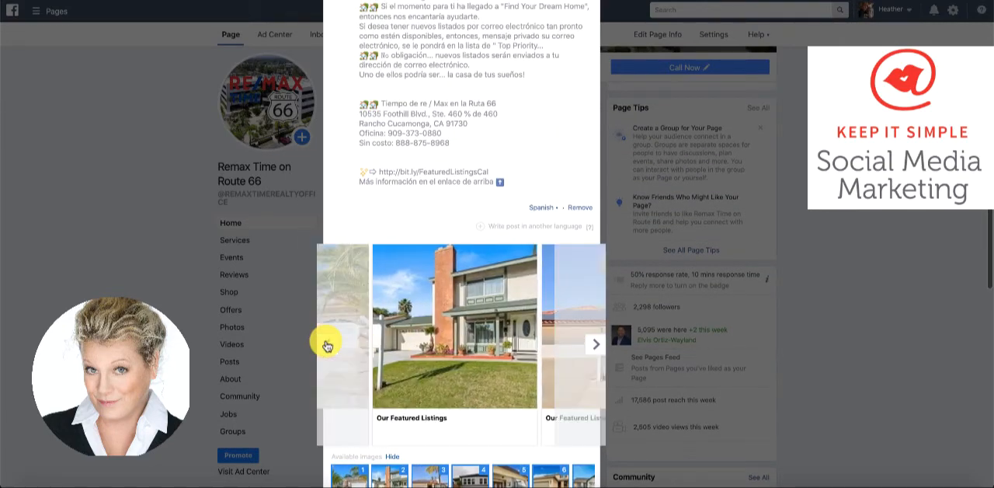
left_click(327, 343)
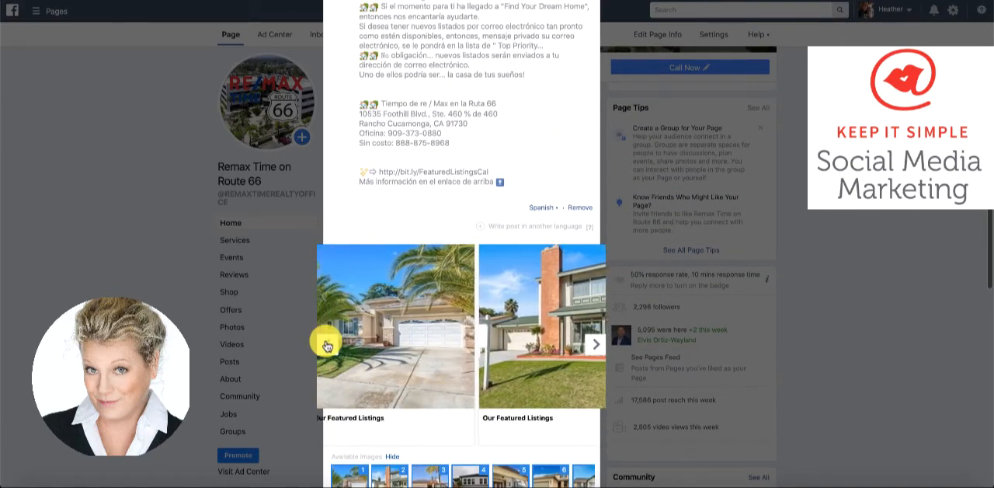
left_click(361, 418)
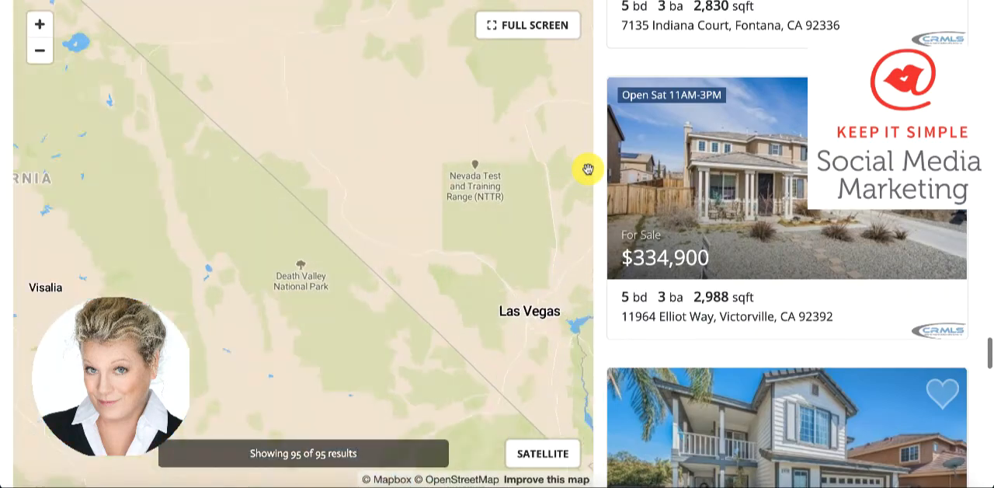
scroll(612, 304, "up", 3)
scroll(612, 305, "up", 10)
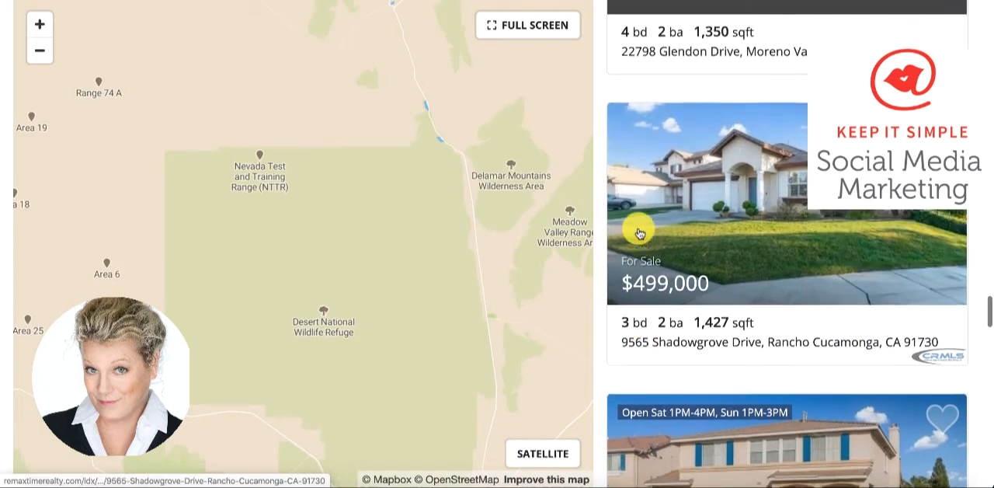
scroll(638, 233, "up", 10)
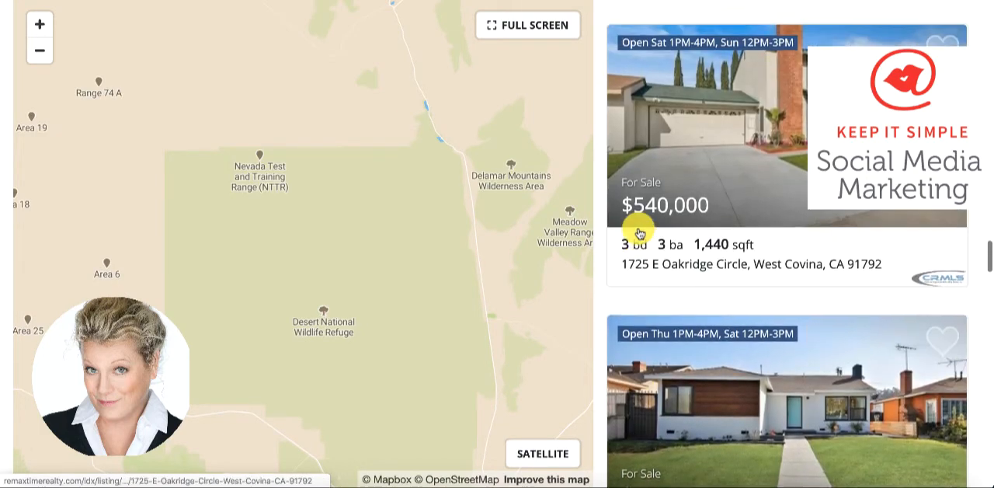
scroll(638, 232, "up", 8)
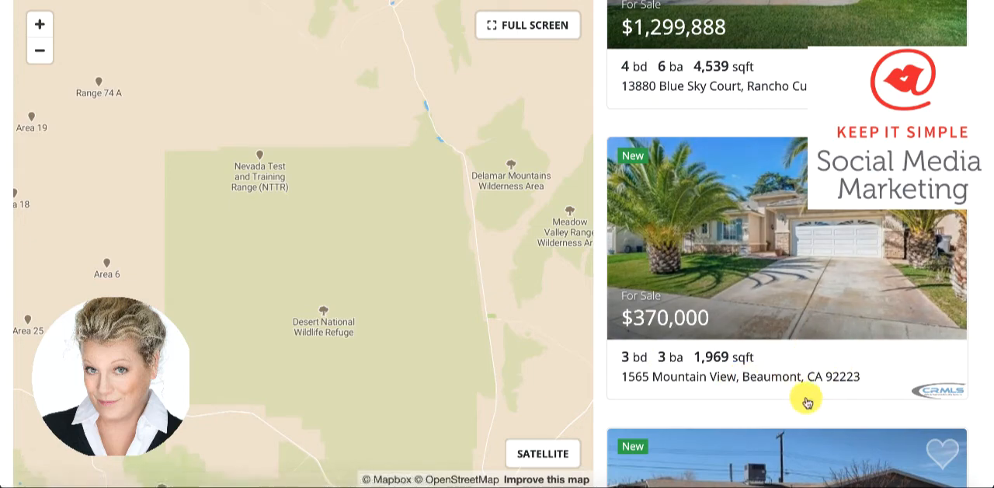
left_click(746, 357)
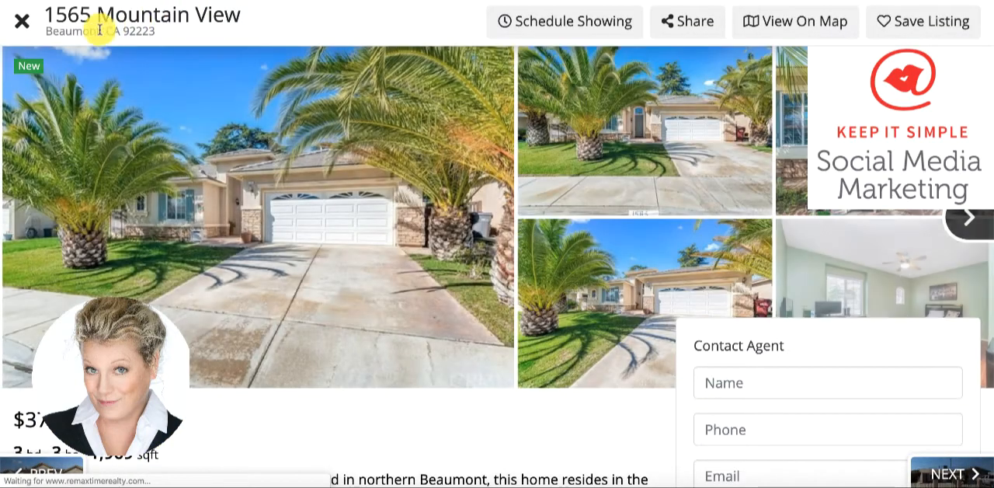
Copy the address from the listing page and paste it over the first carousel card's title in the Facebook post
triple_click(49, 18)
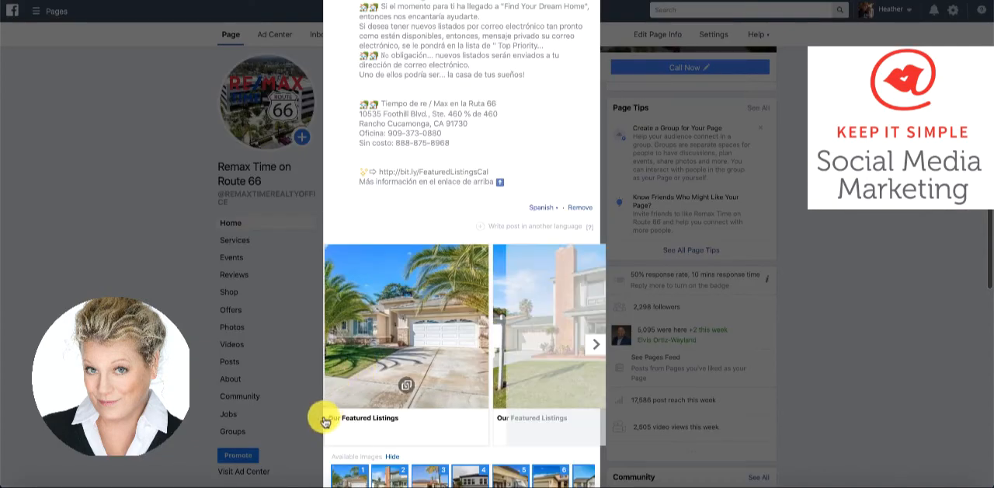
left_click(332, 418)
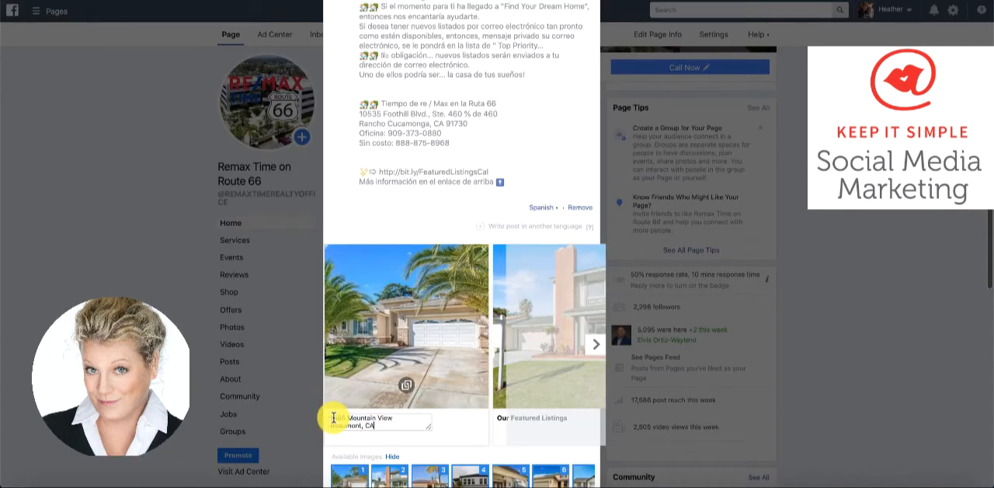
Add the price $370,000 on a new line after the address in the first carousel card's title
key("Return")
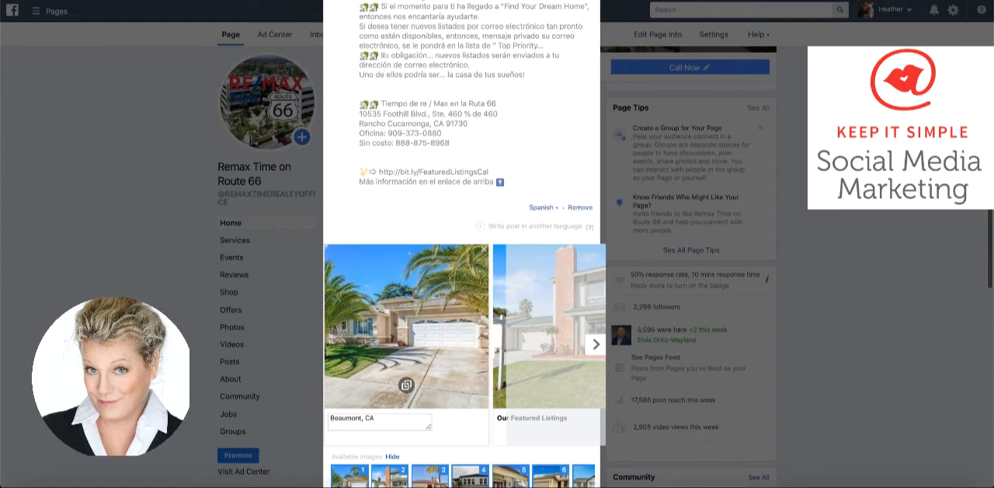
type("$370,000")
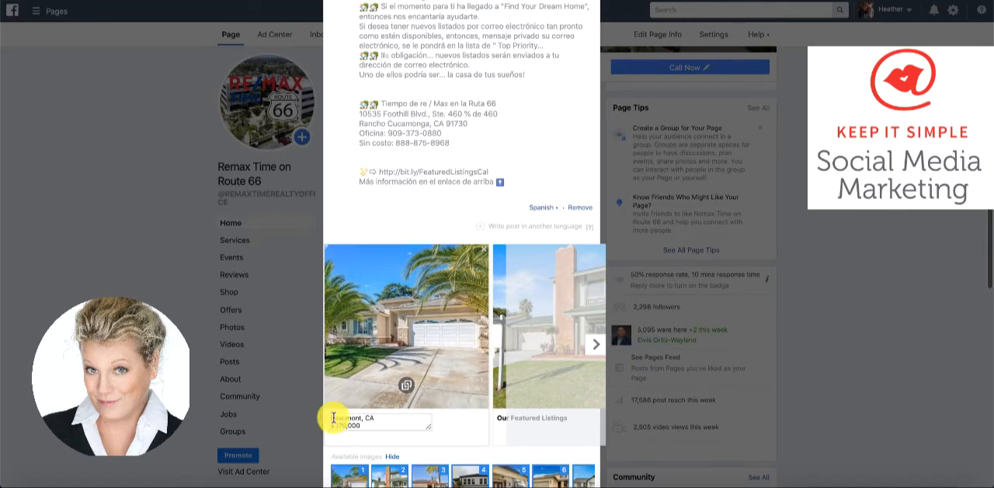
left_click(597, 349)
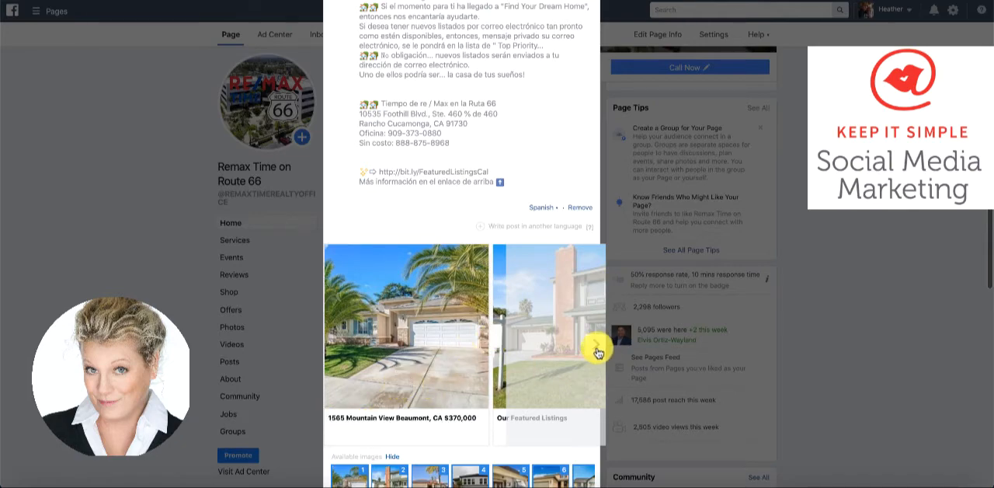
Page forward to the fourth carousel card, and review the post's English and Spanish text
left_click(598, 350)
left_click(597, 350)
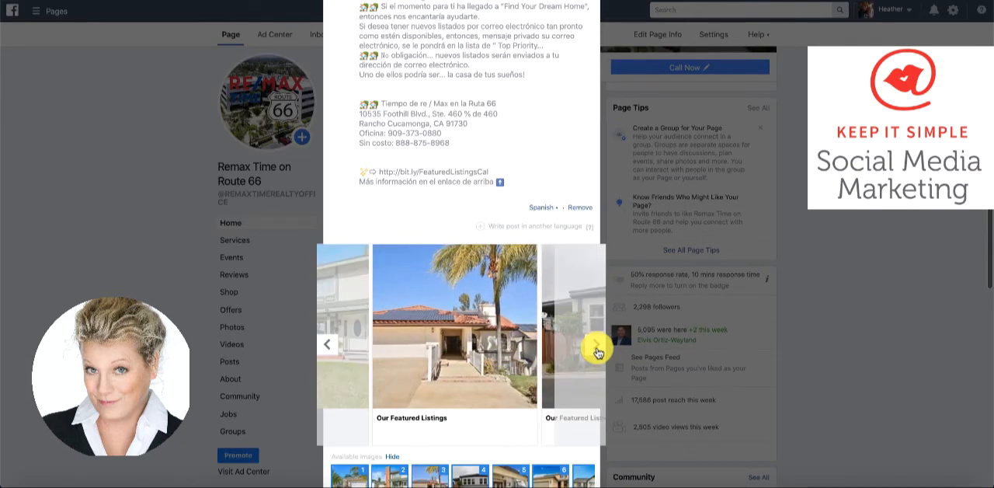
left_click(597, 350)
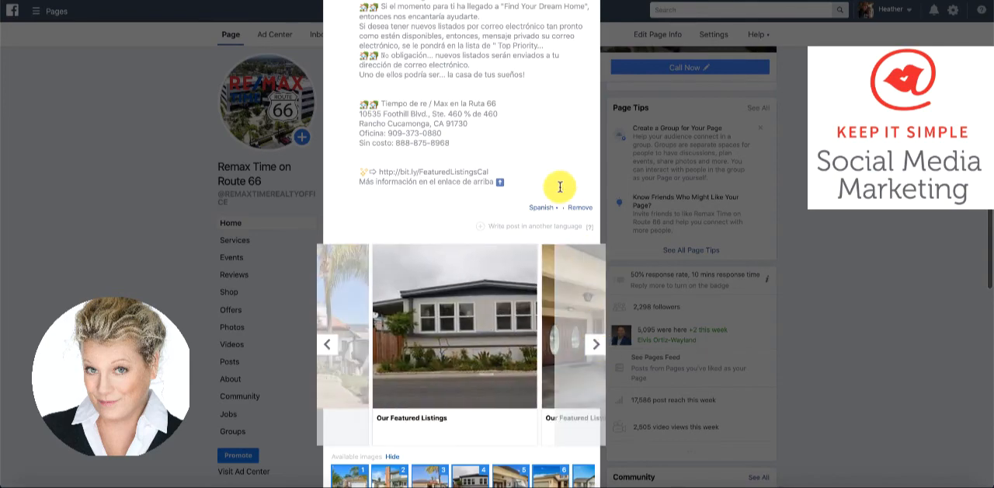
scroll(548, 175, "up", 4)
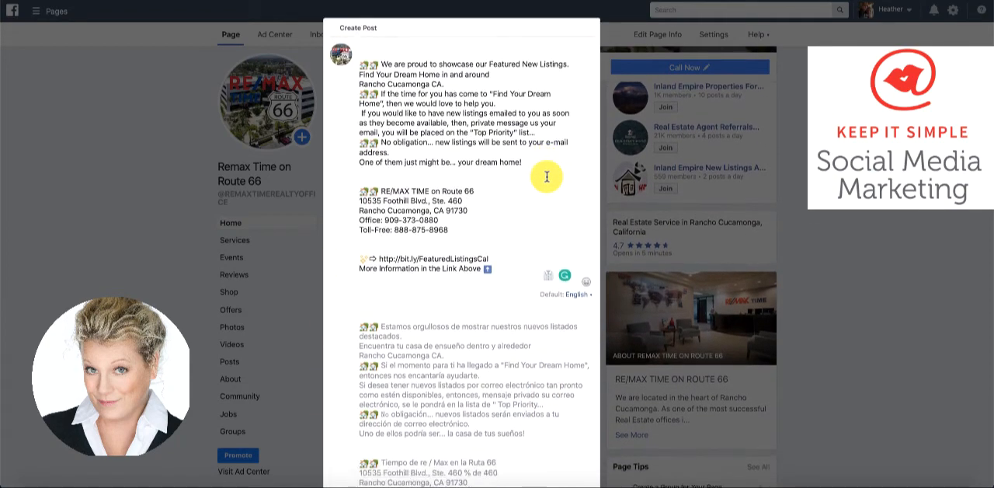
scroll(547, 176, "down", 3)
scroll(546, 177, "up", 3)
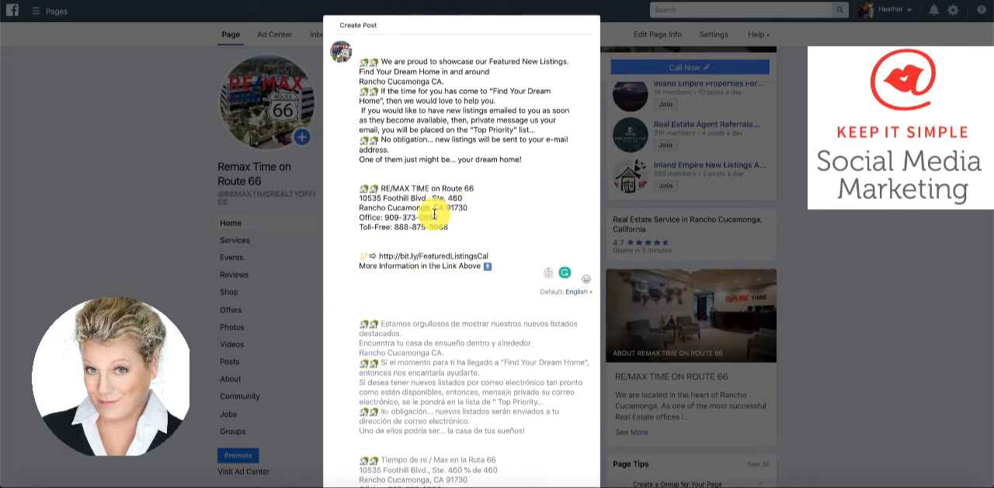
Open the News Feed share timing options and look at the Schedule choice, then return to the start of the post text
scroll(433, 214, "down", 10)
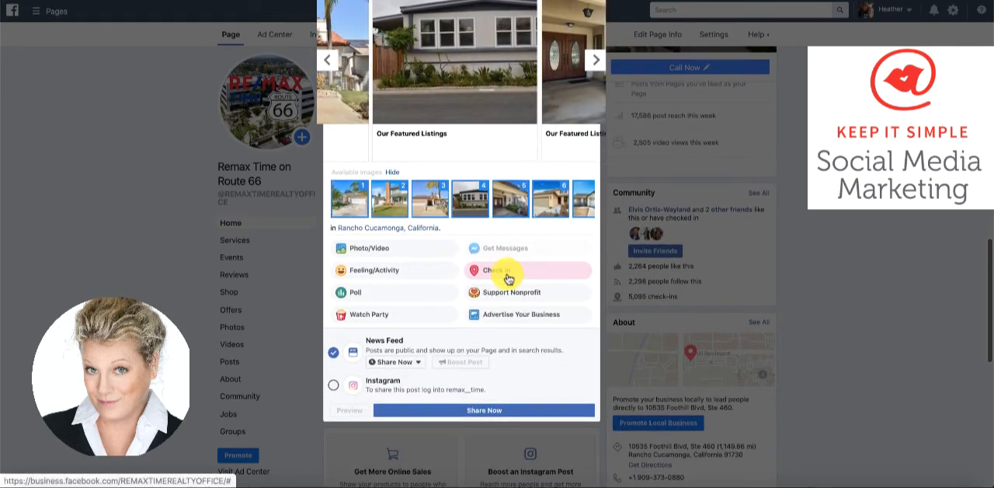
left_click(421, 366)
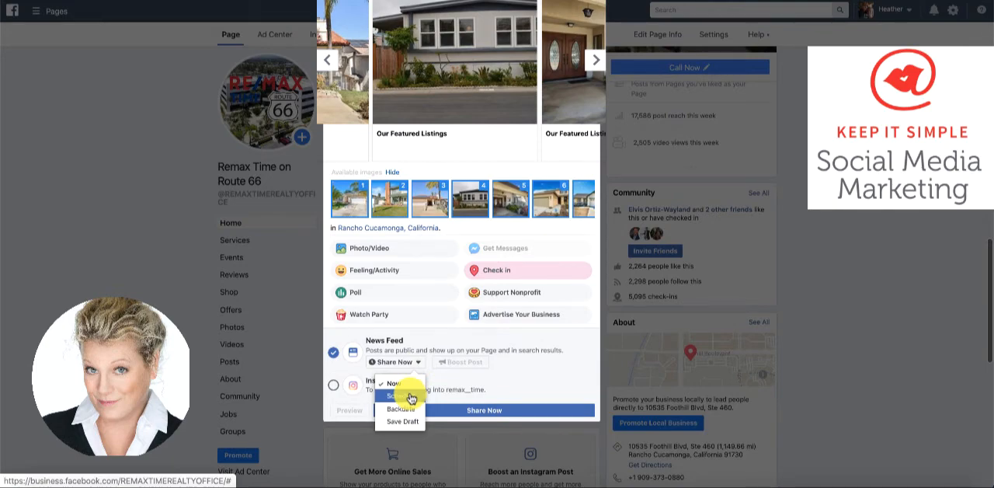
scroll(499, 336, "up", 3)
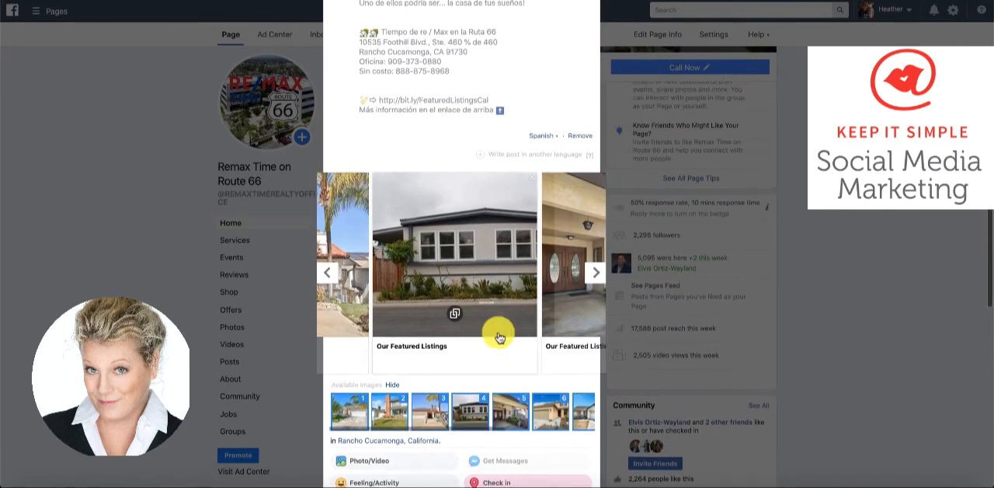
scroll(499, 337, "up", 6)
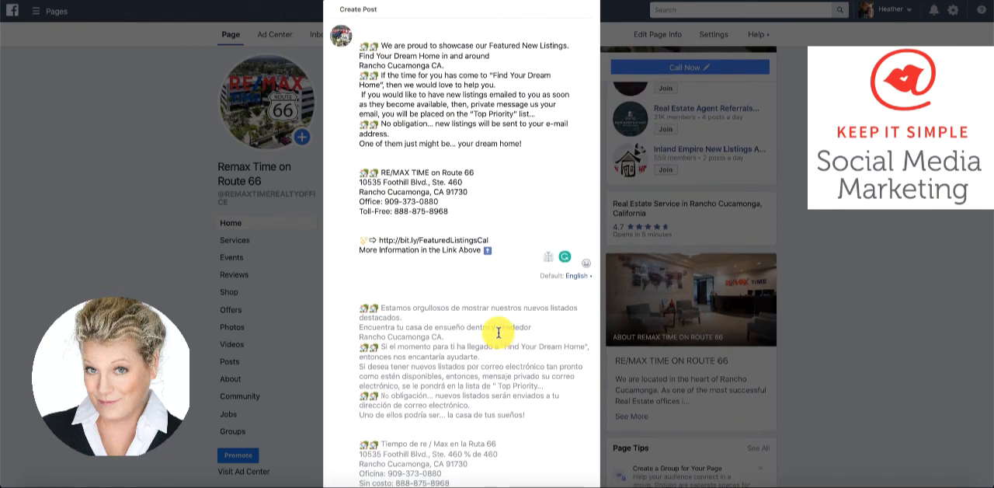
Select the entire English post text, then clear the selection and go back to the carousel cards
left_click_drag(504, 253, 417, 31)
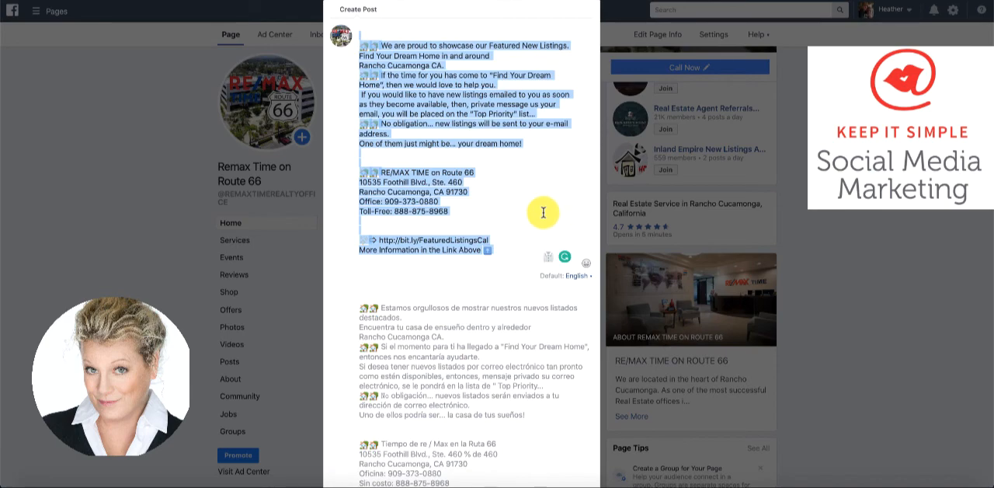
left_click(546, 213)
scroll(544, 212, "down", 4)
scroll(544, 212, "down", 3)
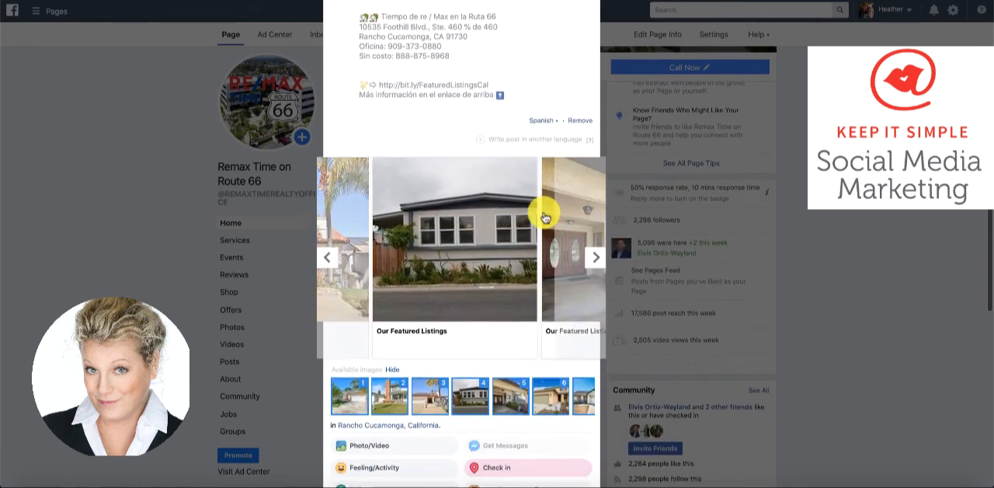